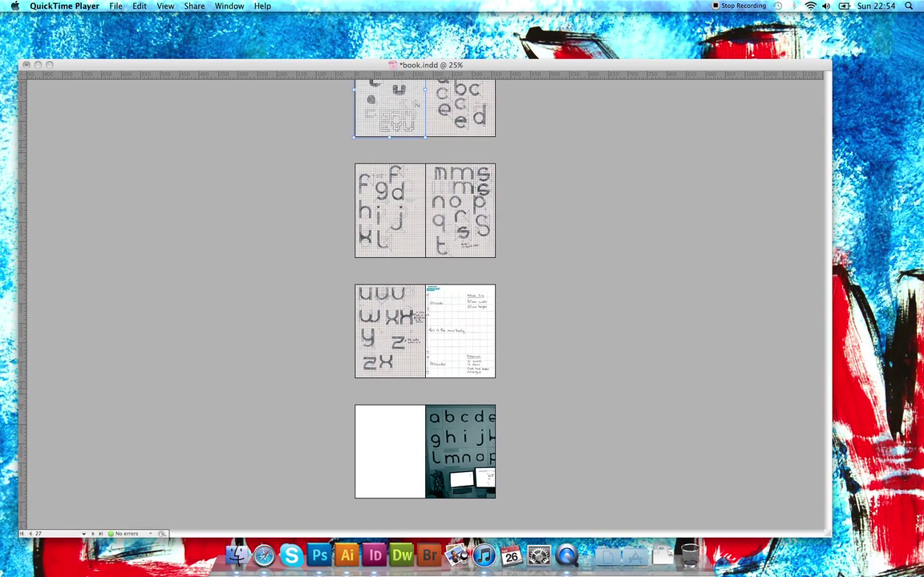
- Bring Adobe InDesign to the front, with book.indd open
{"action": "left_click", "coordinate": [818, 145]}
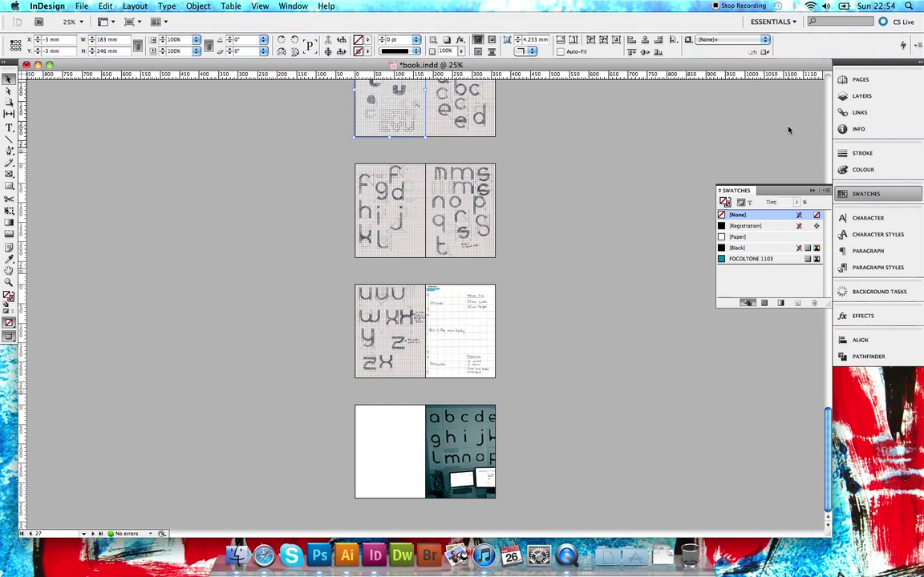
- Set up a new 2-page A4 document with facing pages off and 3 mm bleed on all sides
{"action": "key", "text": "super+n"}
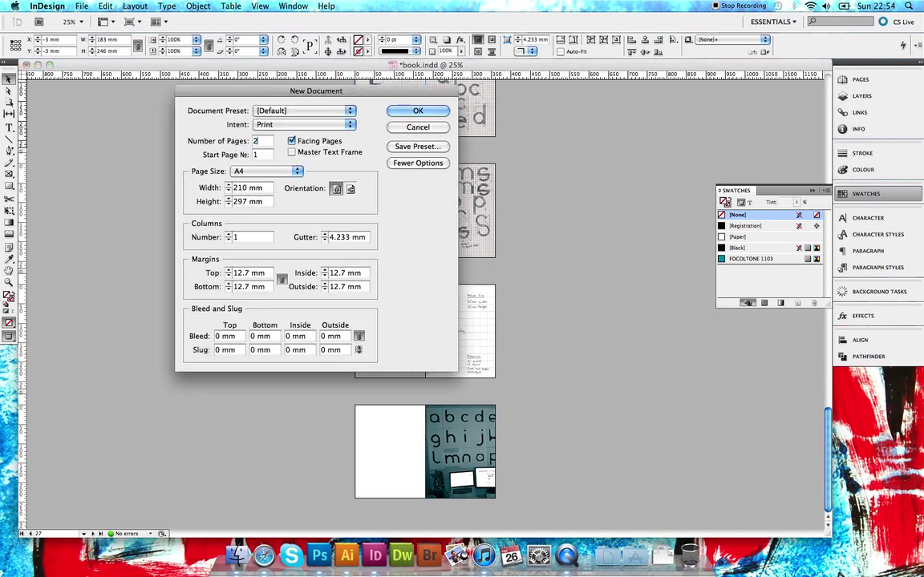
{"action": "type", "text": "2"}
{"action": "left_click", "coordinate": [294, 142]}
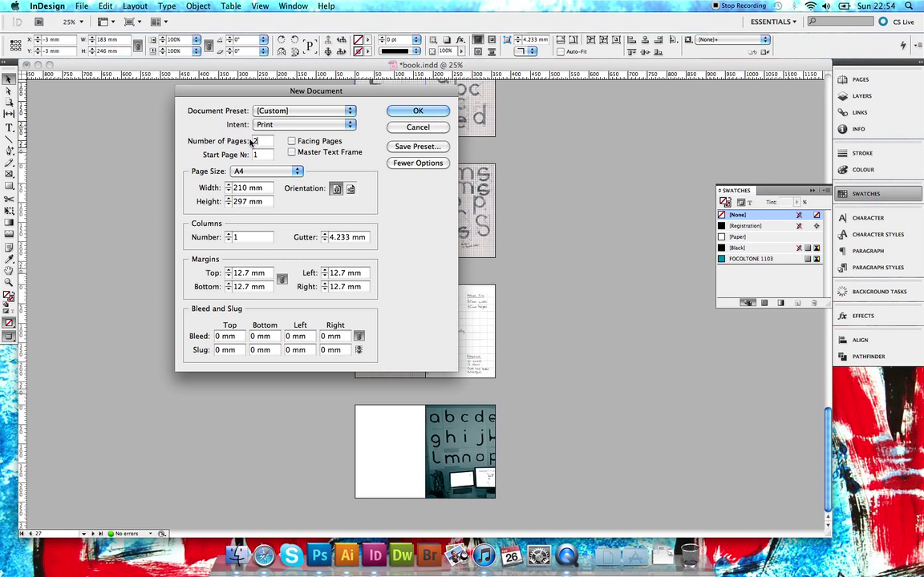
{"action": "left_click", "coordinate": [256, 172]}
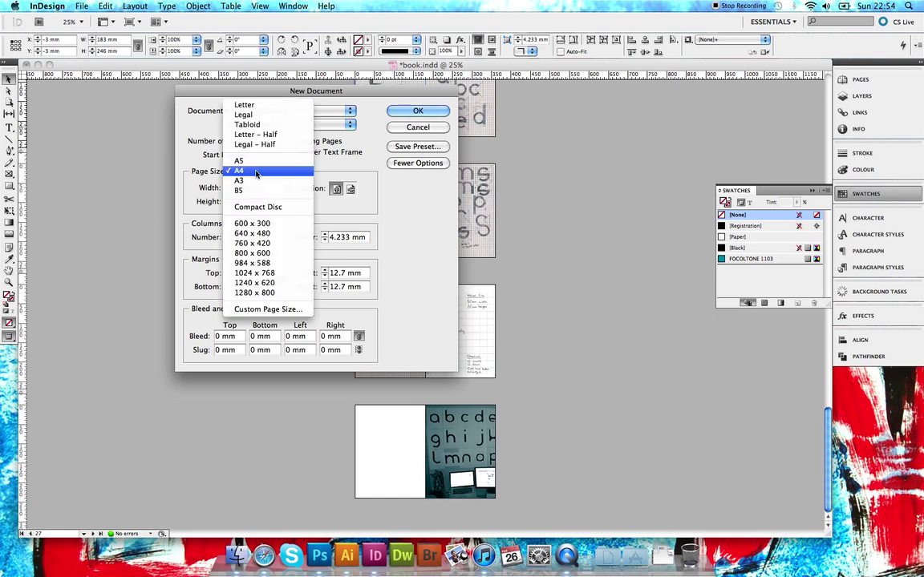
{"action": "left_click", "coordinate": [256, 172]}
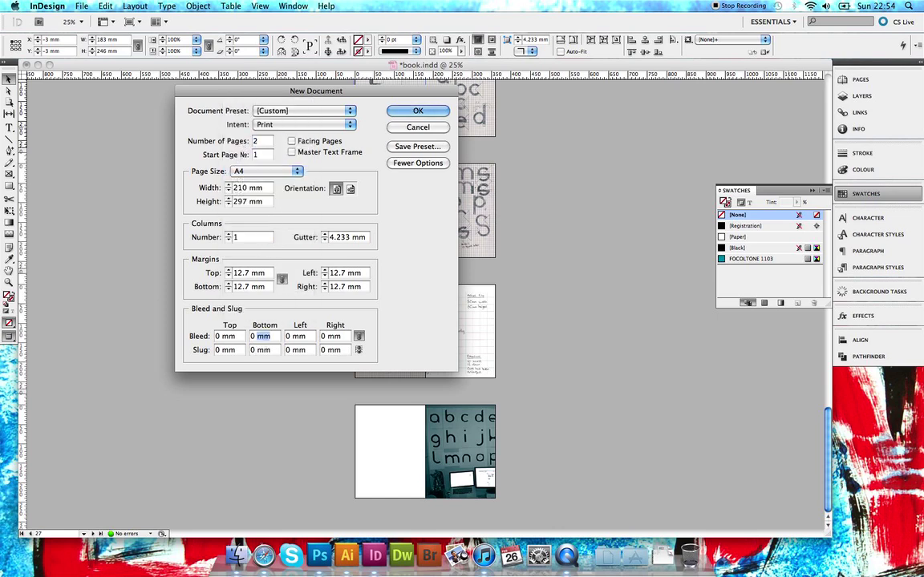
{"action": "type", "text": "3"}
{"action": "left_click", "coordinate": [295, 349]}
- Create the document and cover page 1 and its bleed with a cyan rectangle
{"action": "left_click", "coordinate": [401, 110]}
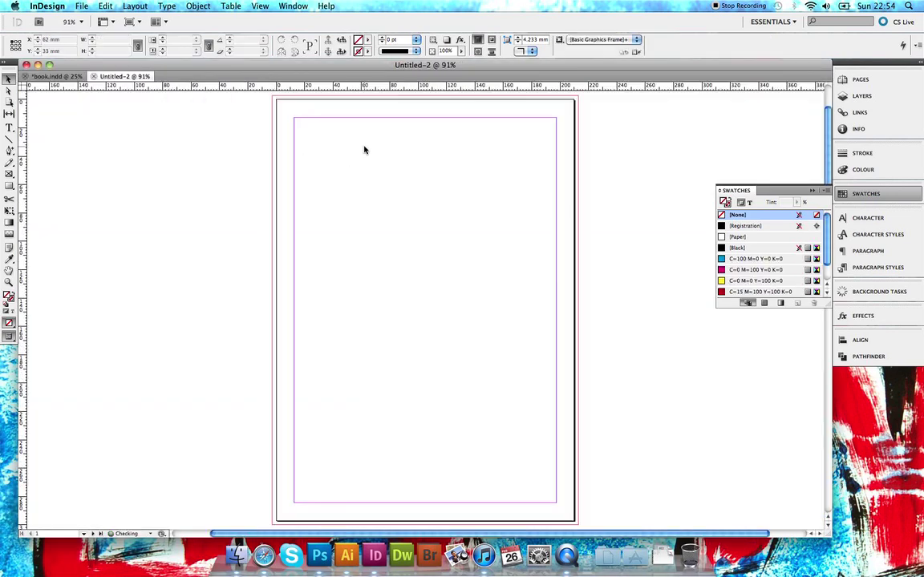
{"action": "key", "text": "super+minus"}
{"action": "key", "text": "super+minus"}
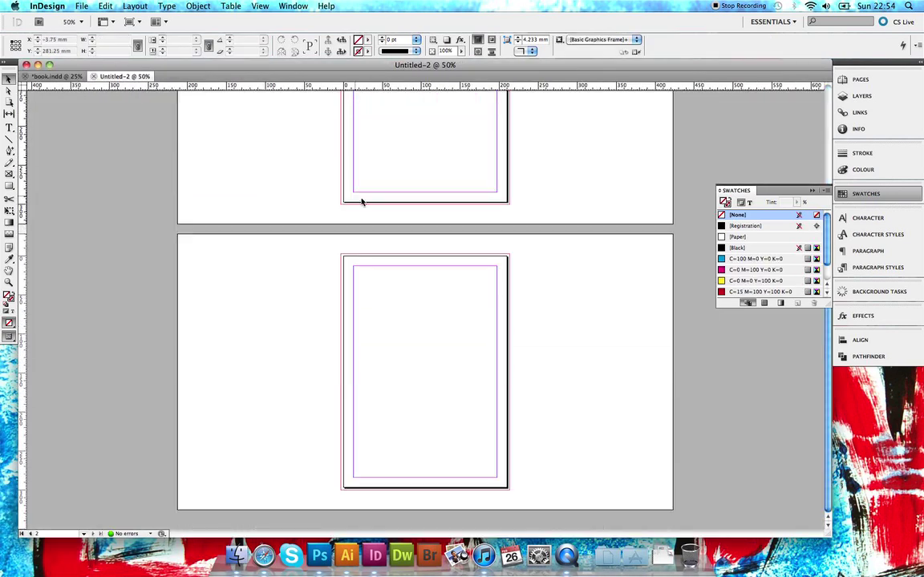
{"action": "scroll", "coordinate": [428, 229], "scroll_direction": "up", "scroll_amount": 3}
{"action": "scroll", "coordinate": [428, 231], "scroll_direction": "down", "scroll_amount": 3}
{"action": "scroll", "coordinate": [408, 252], "scroll_direction": "up", "scroll_amount": 3}
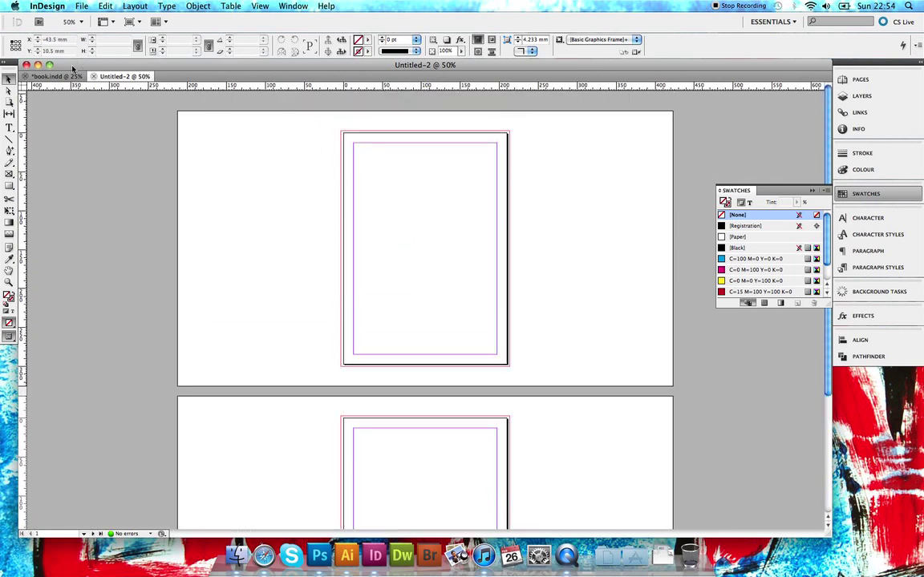
{"action": "left_click", "coordinate": [8, 185]}
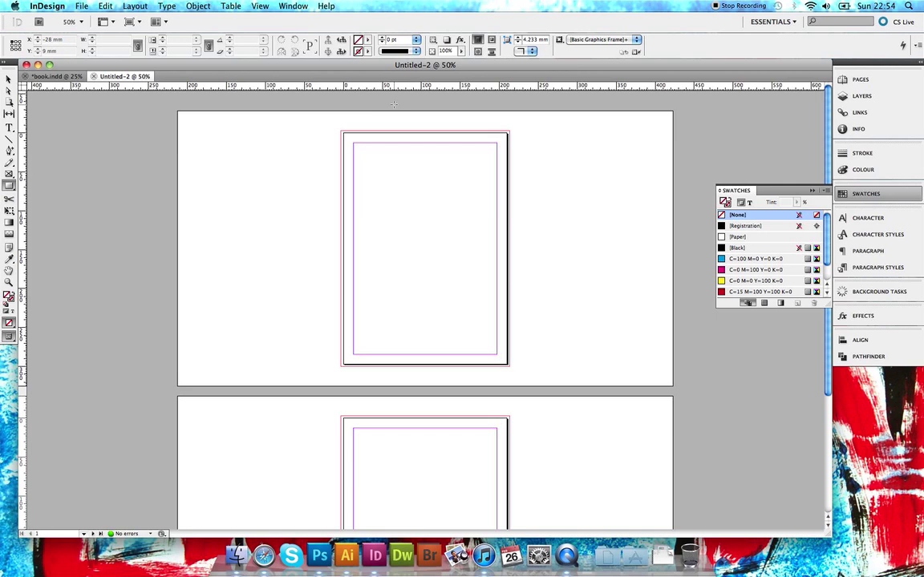
{"action": "left_click_drag", "start_coordinate": [326, 123], "coordinate": [542, 375]}
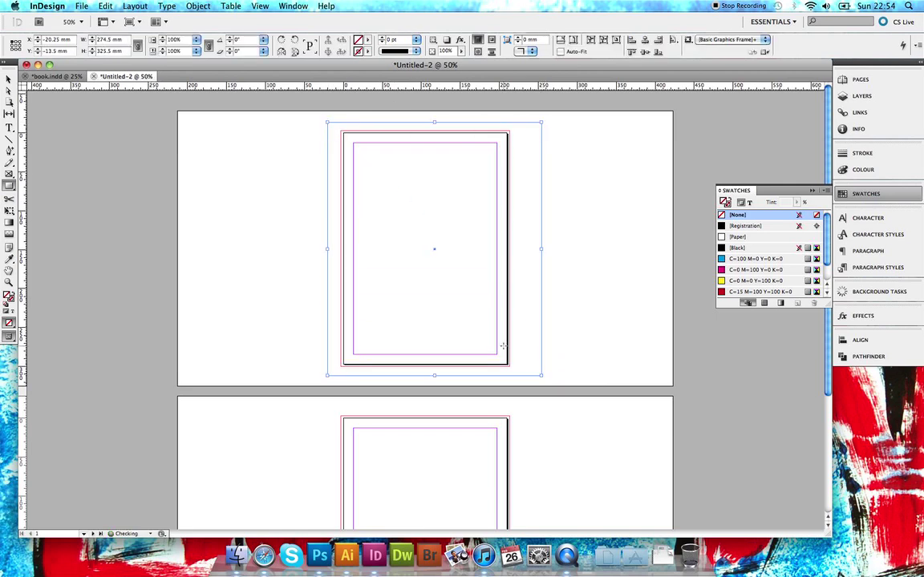
{"action": "left_click", "coordinate": [753, 259]}
- Cover page 2 with a red C=15 M=100 Y=100 rectangle past the edges, then deselect it
{"action": "scroll", "coordinate": [214, 181], "scroll_direction": "down", "scroll_amount": 1}
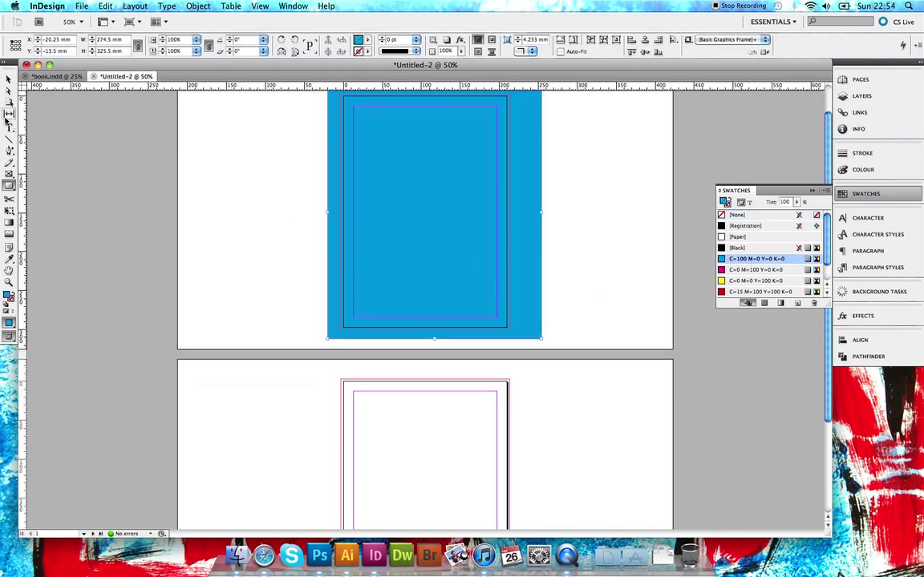
{"action": "scroll", "coordinate": [321, 376], "scroll_direction": "down", "scroll_amount": 3}
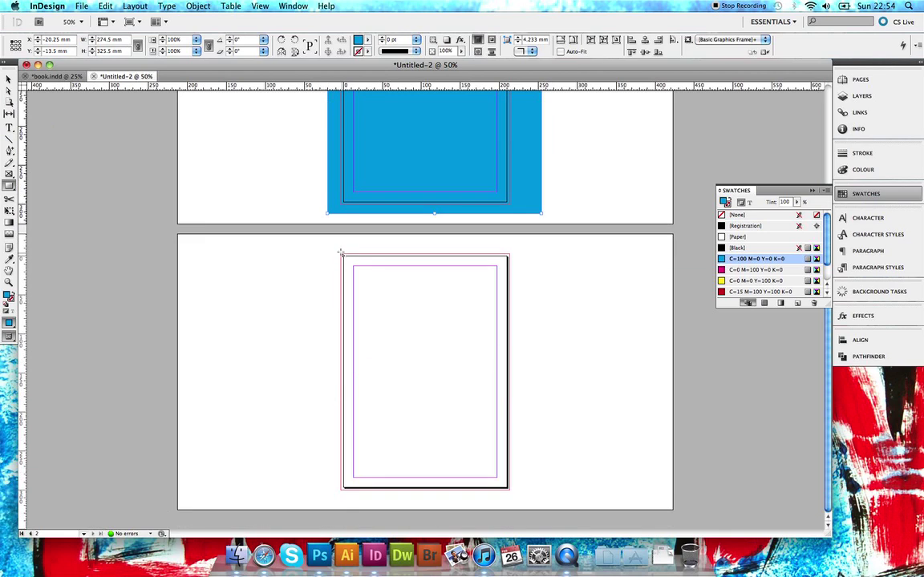
{"action": "left_click_drag", "start_coordinate": [327, 243], "coordinate": [530, 500]}
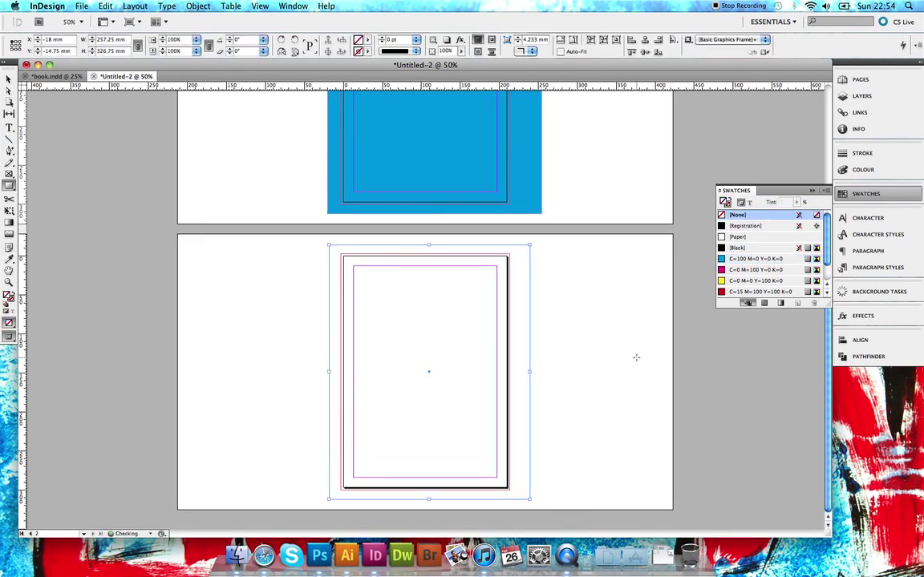
{"action": "left_click", "coordinate": [758, 292]}
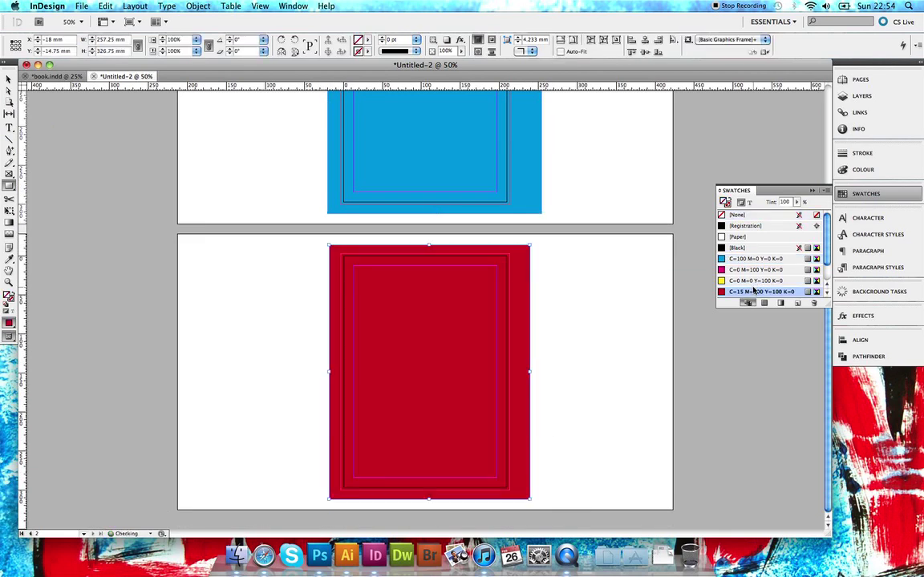
{"action": "left_click", "coordinate": [8, 78]}
{"action": "left_click", "coordinate": [112, 140]}
{"action": "scroll", "coordinate": [112, 140], "scroll_direction": "up", "scroll_amount": 4}
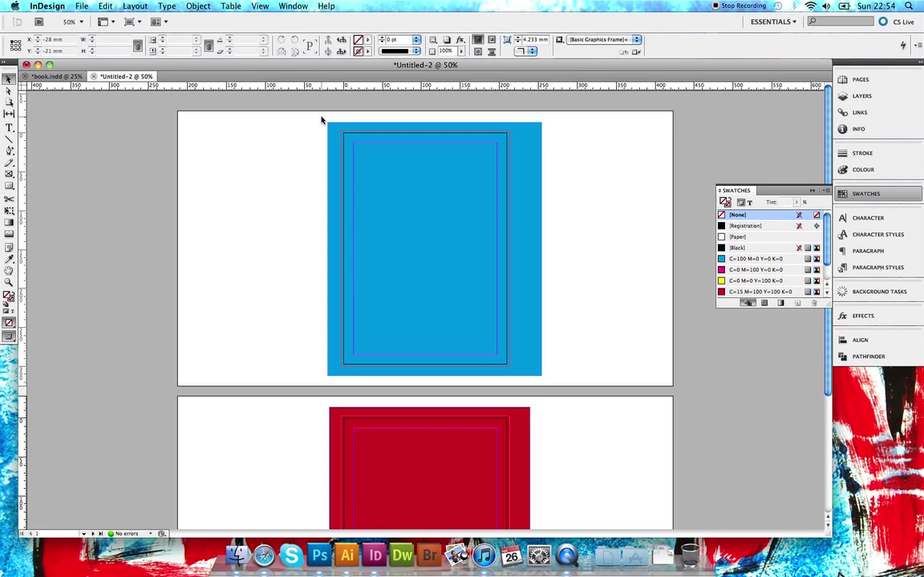
- Export the document to the Desktop as front.pdf in Adobe PDF (Print) format
{"action": "left_click_drag", "start_coordinate": [321, 118], "coordinate": [566, 380]}
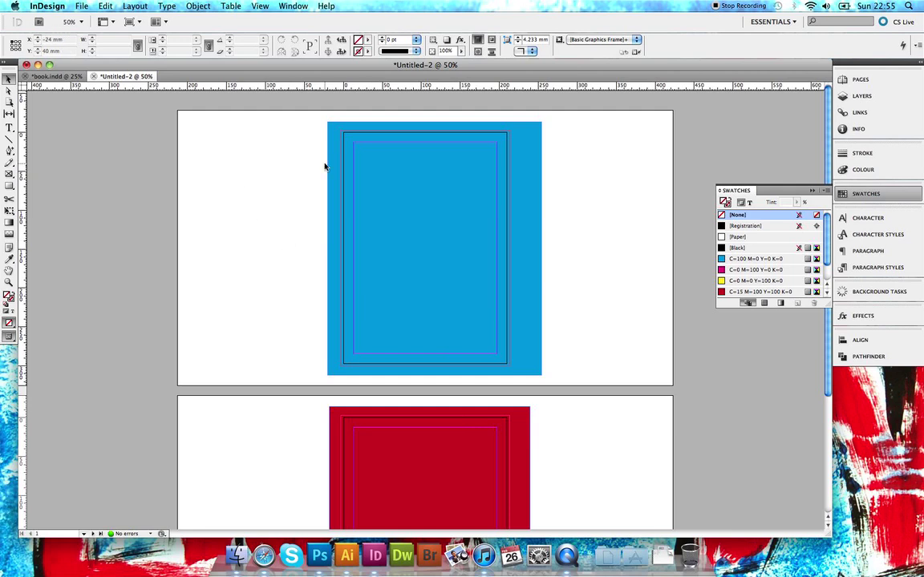
{"action": "left_click", "coordinate": [83, 6]}
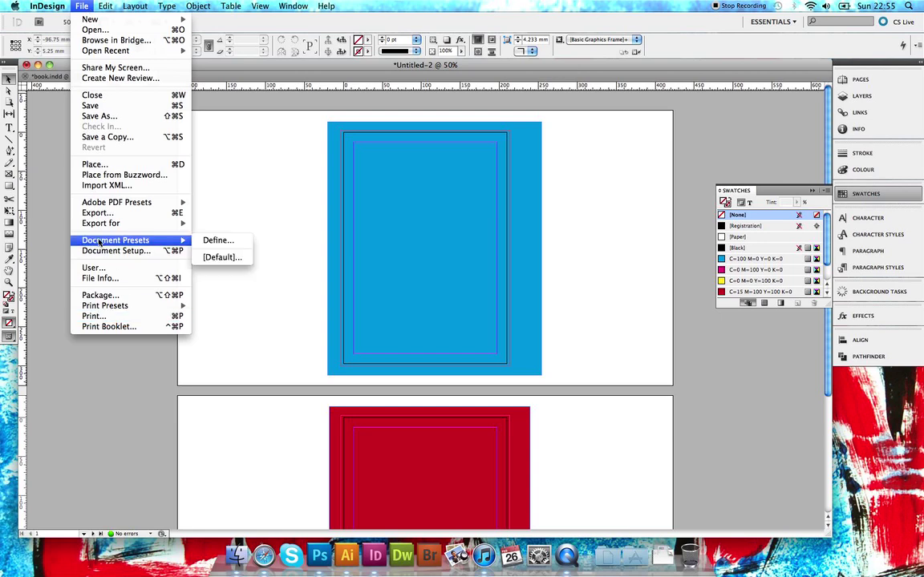
{"action": "left_click", "coordinate": [95, 213]}
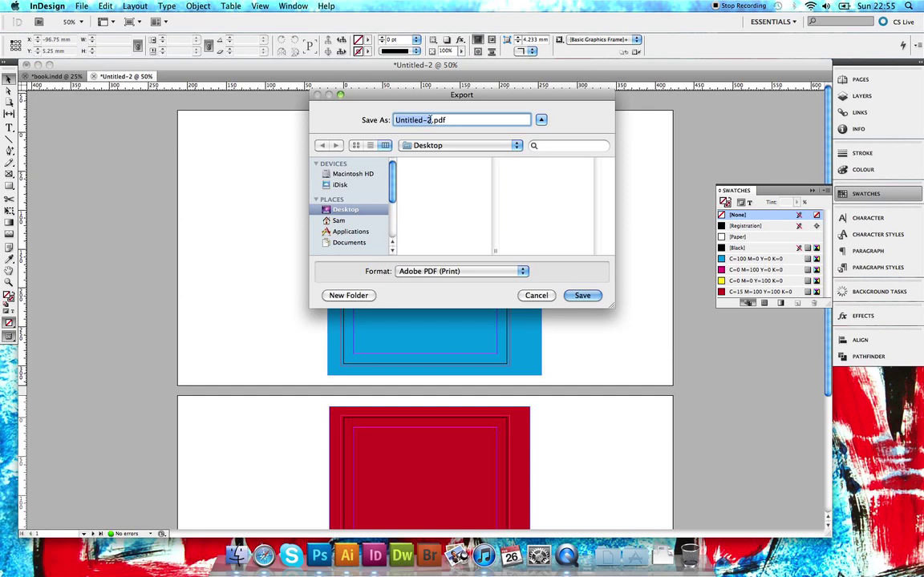
{"action": "type", "text": "front"}
{"action": "left_click", "coordinate": [311, 191]}
{"action": "left_click", "coordinate": [445, 272]}
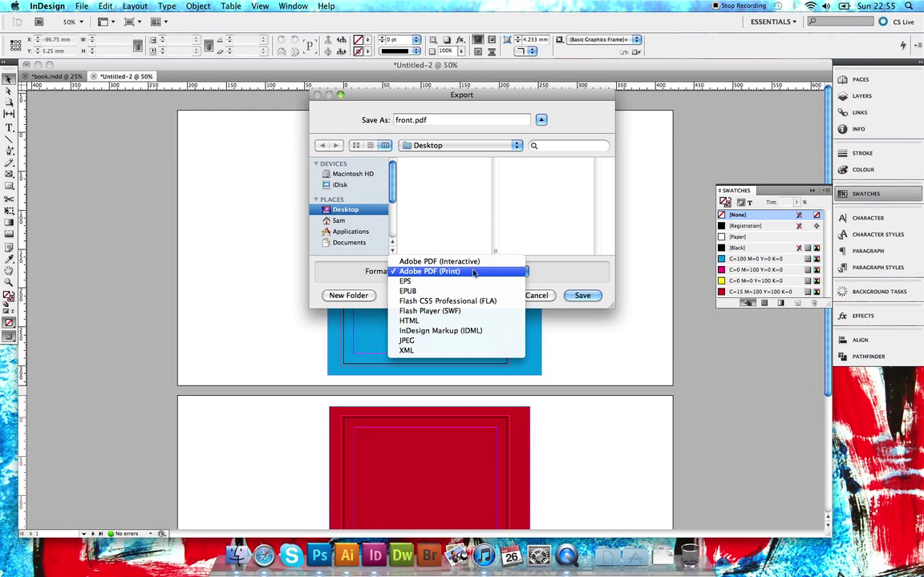
{"action": "left_click", "coordinate": [473, 272]}
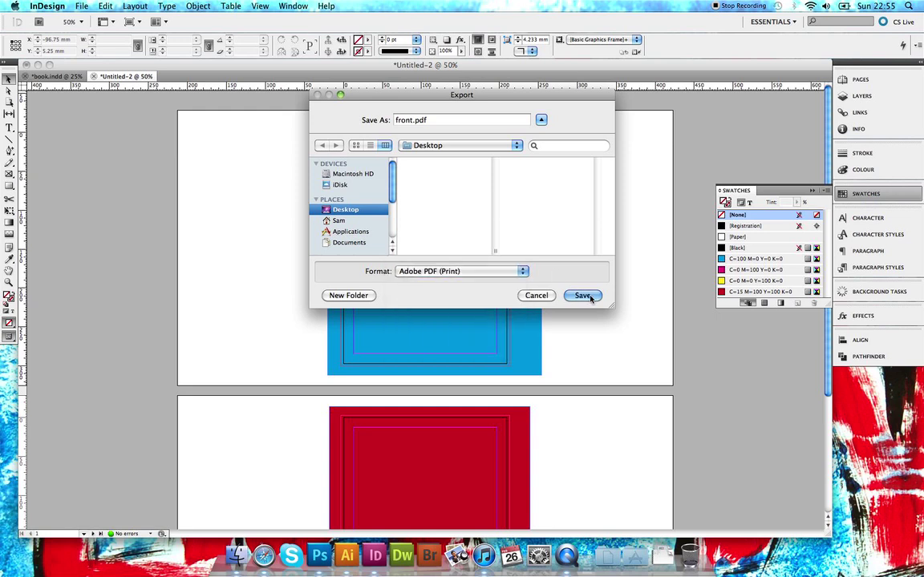
- In the PDF export options, set the page range to 1
{"action": "left_click", "coordinate": [583, 296]}
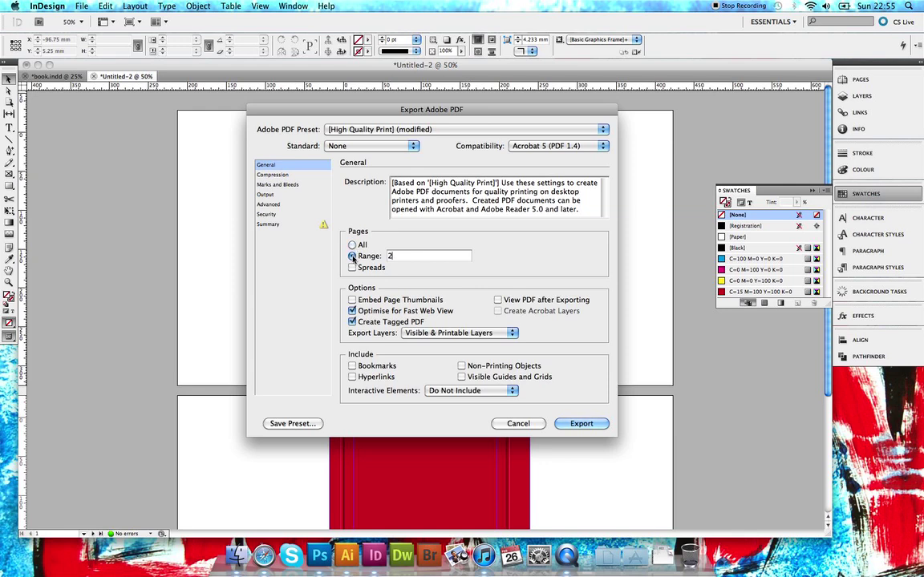
{"action": "mouse_move", "coordinate": [330, 110]}
{"action": "left_mouse_down"}
{"action": "mouse_move", "coordinate": [542, 121]}
{"action": "mouse_move", "coordinate": [596, 149]}
{"action": "mouse_move", "coordinate": [333, 102]}
{"action": "left_mouse_up"}
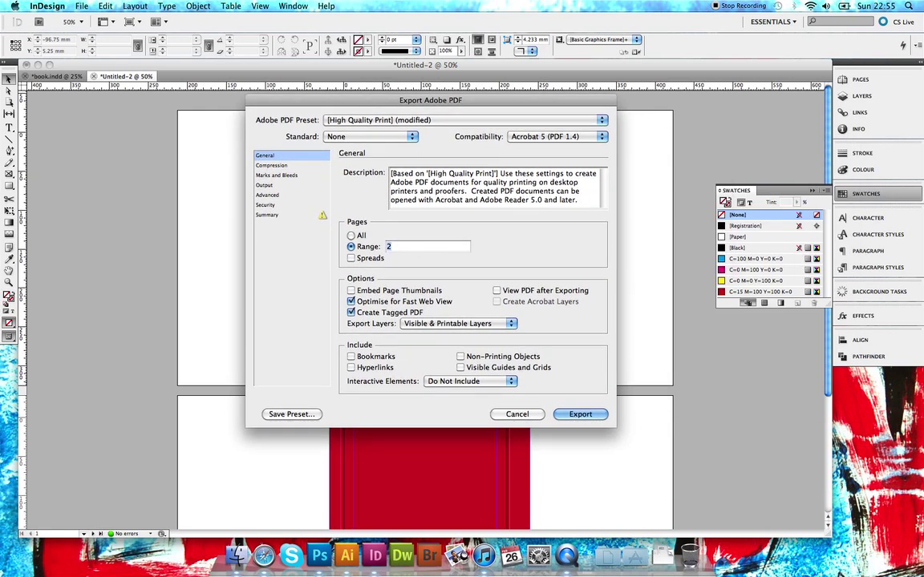
{"action": "double_click", "coordinate": [414, 246]}
{"action": "type", "text": "1"}
- Enable crop marks and document bleed settings, then export page 1 as front.pdf
{"action": "left_click", "coordinate": [277, 175]}
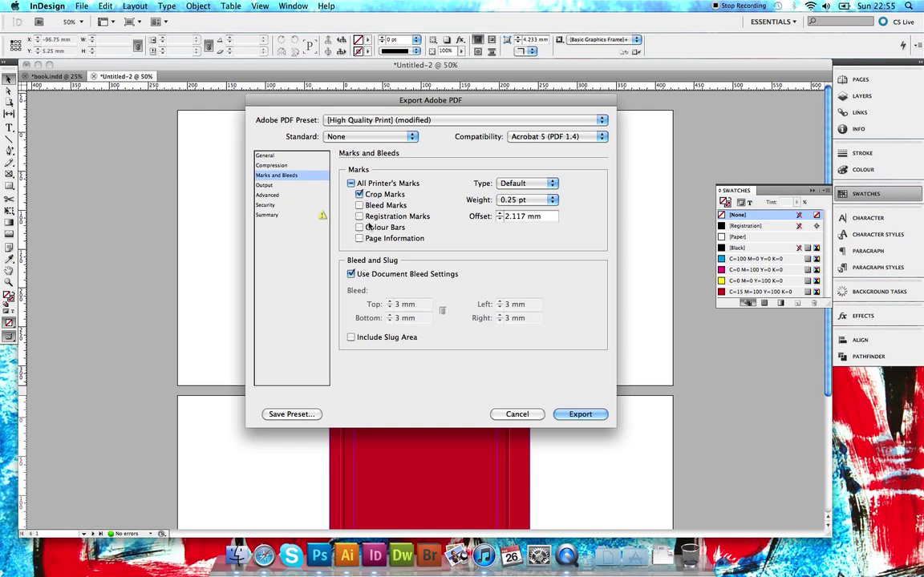
{"action": "left_click", "coordinate": [361, 194]}
{"action": "left_click", "coordinate": [360, 194]}
{"action": "left_click", "coordinate": [351, 274]}
{"action": "left_click", "coordinate": [351, 274]}
{"action": "left_click", "coordinate": [263, 185]}
{"action": "left_click", "coordinate": [267, 196]}
{"action": "left_click", "coordinate": [265, 205]}
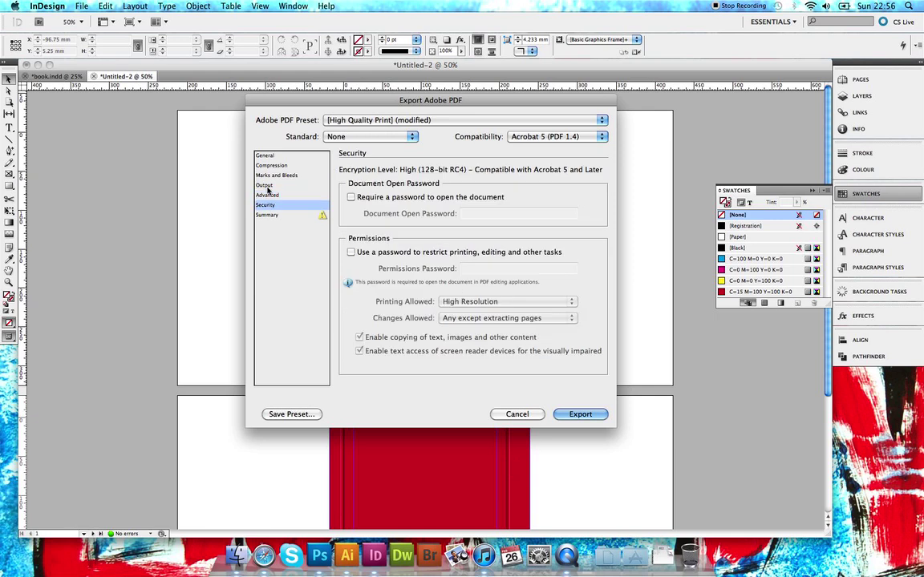
{"action": "left_click", "coordinate": [264, 155]}
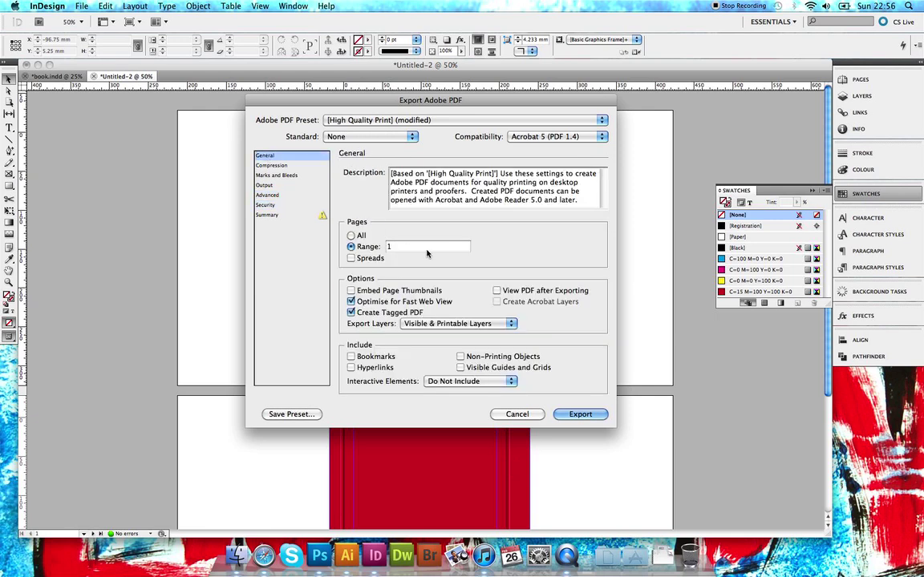
{"action": "left_click", "coordinate": [580, 414]}
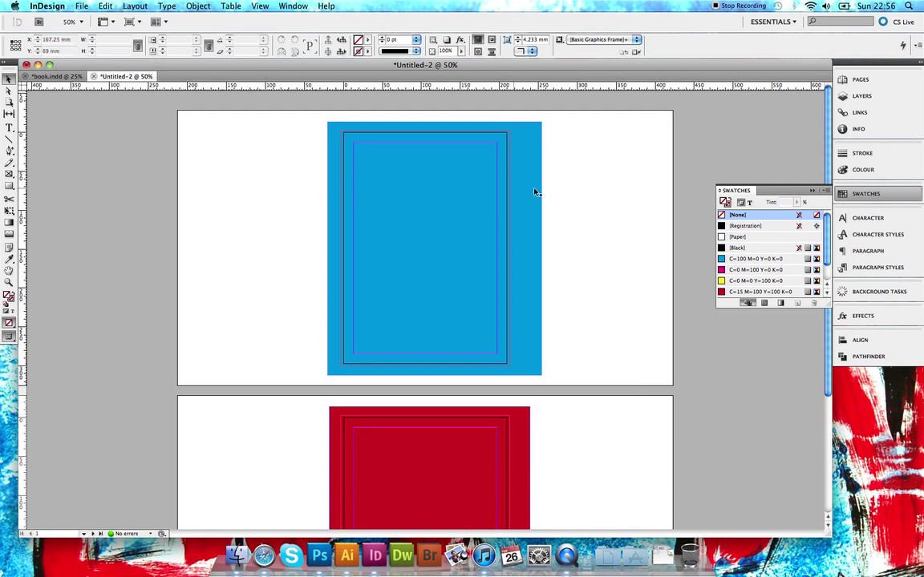
- Export the document again to the Desktop, this time named back
{"action": "left_click", "coordinate": [88, 7]}
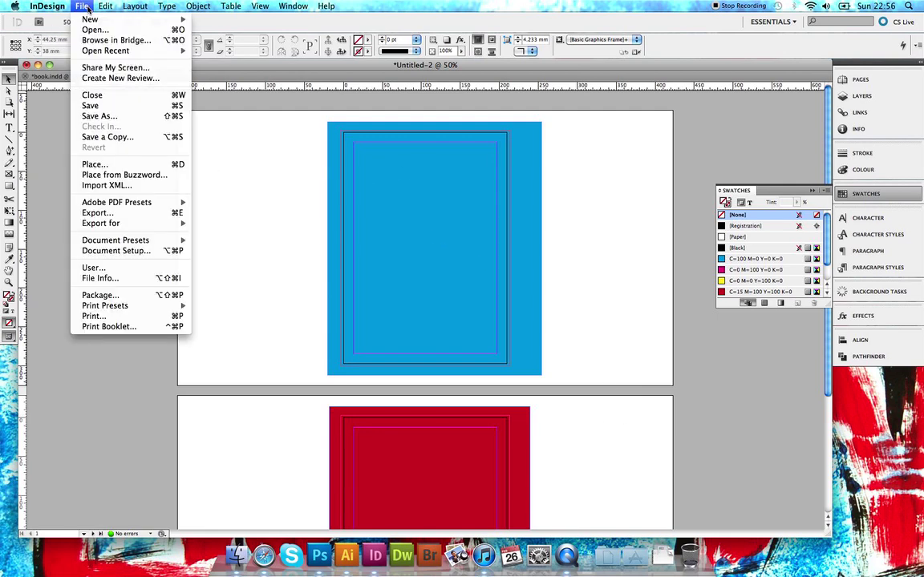
{"action": "left_click", "coordinate": [142, 213]}
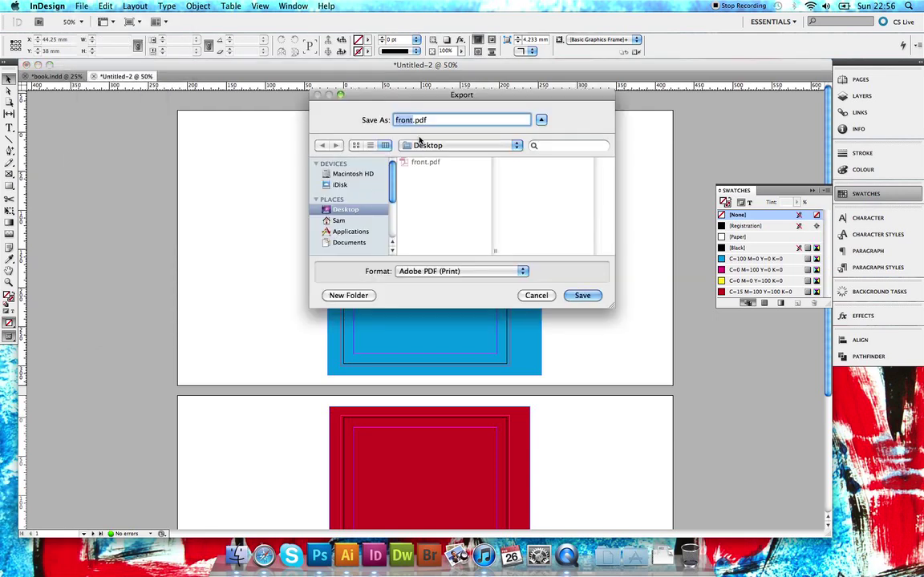
{"action": "type", "text": "back"}
{"action": "left_click", "coordinate": [582, 295]}
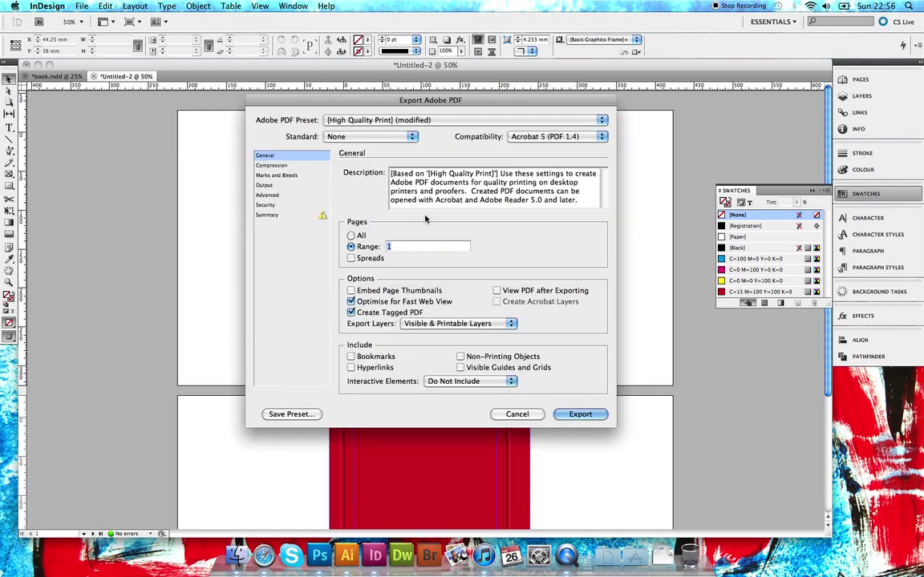
- Set the page range to 2, check crop marks and bleed, and export page 2
{"action": "type", "text": "2"}
{"action": "left_click", "coordinate": [273, 175]}
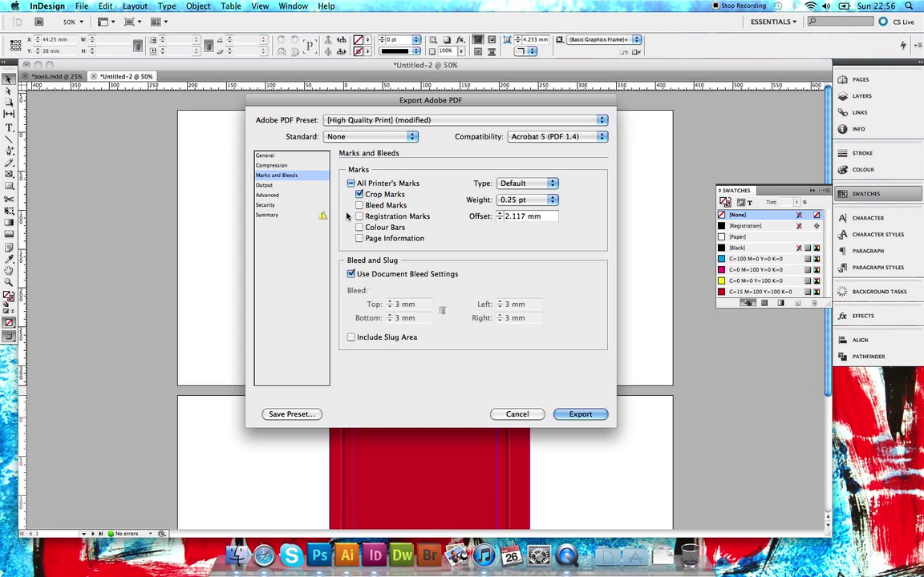
{"action": "left_click", "coordinate": [263, 156]}
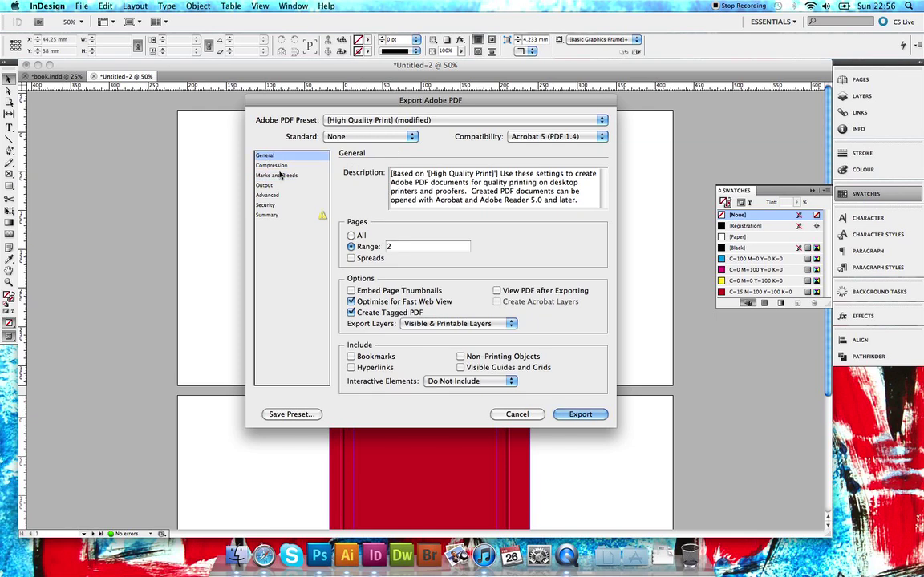
{"action": "left_click", "coordinate": [280, 175]}
{"action": "left_click", "coordinate": [273, 156]}
{"action": "left_click", "coordinate": [578, 414]}
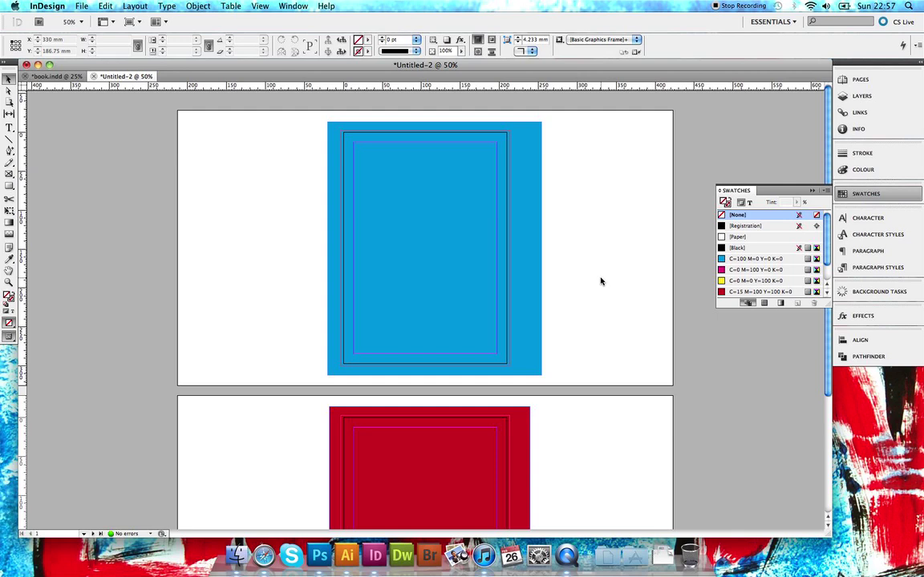
- Drag front.pdf and back.pdf from the Desktop onto Illustrator in the Dock
{"action": "key", "text": "F11"}
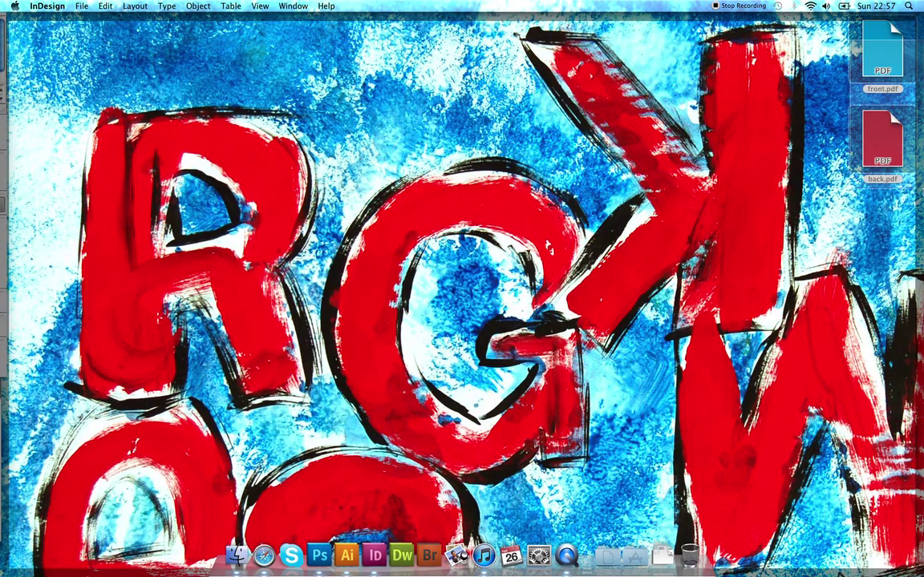
{"action": "left_click", "coordinate": [895, 78]}
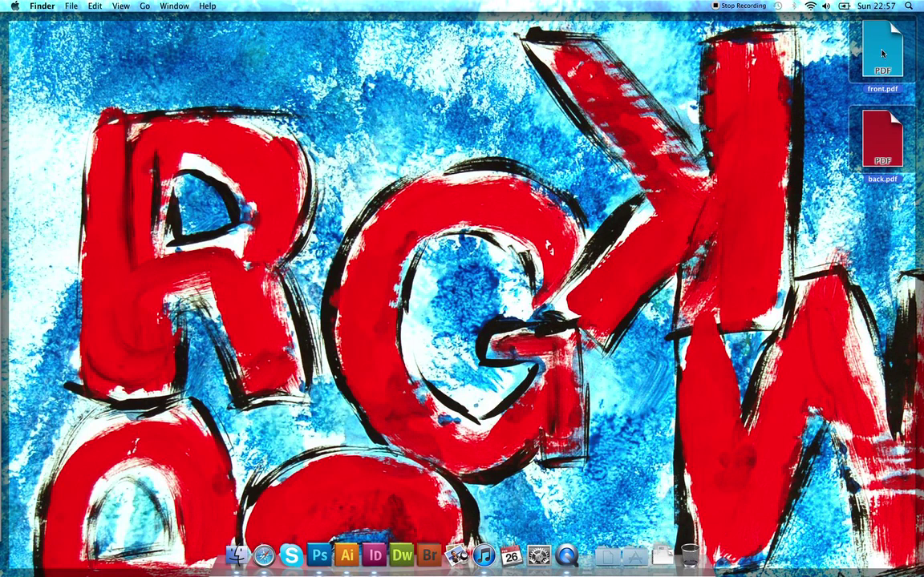
{"action": "left_click_drag", "start_coordinate": [882, 52], "coordinate": [349, 547]}
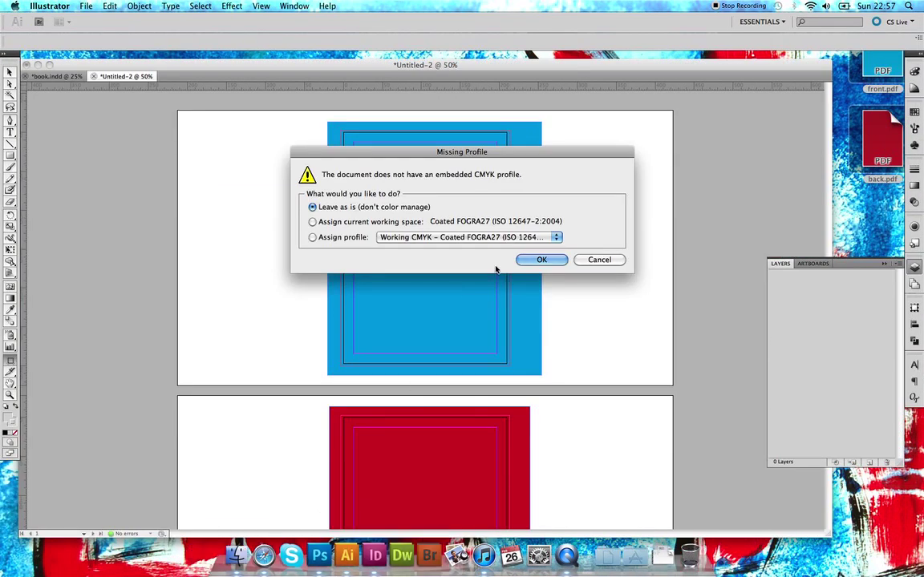
- Assign the current CMYK working space to front.pdf and back.pdf as they open
{"action": "left_click", "coordinate": [312, 221]}
{"action": "left_click", "coordinate": [534, 261]}
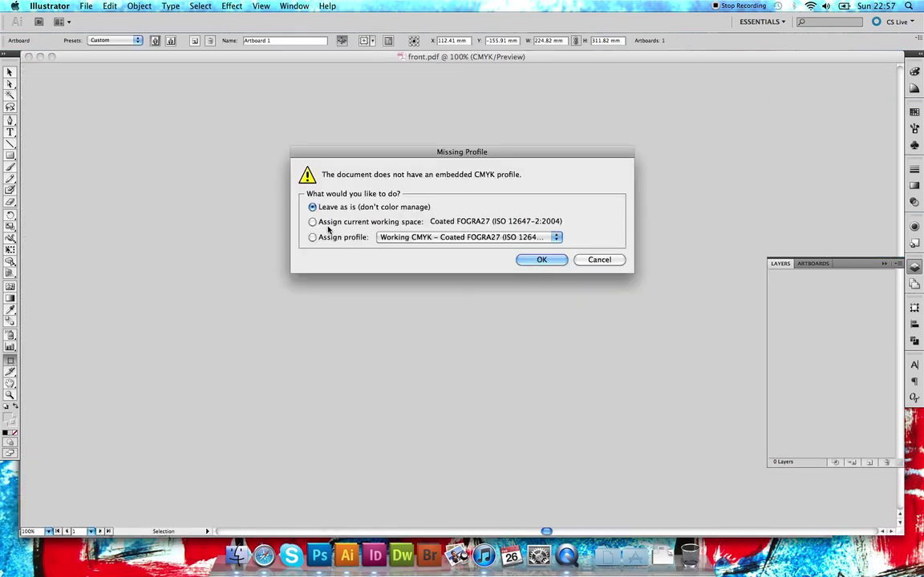
{"action": "left_click", "coordinate": [312, 222]}
{"action": "left_click", "coordinate": [560, 260]}
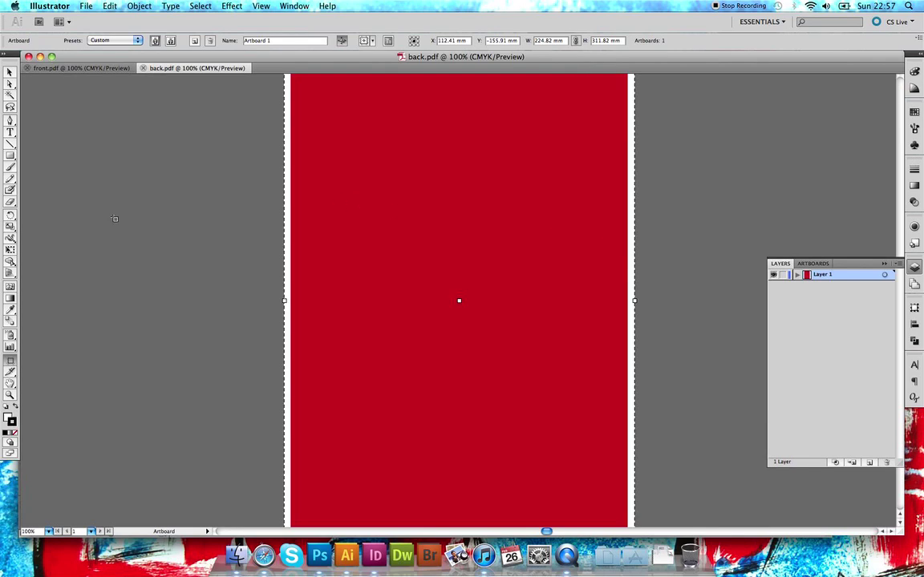
- Zoom out on both documents and inspect the red back-page artwork
{"action": "left_click", "coordinate": [8, 71]}
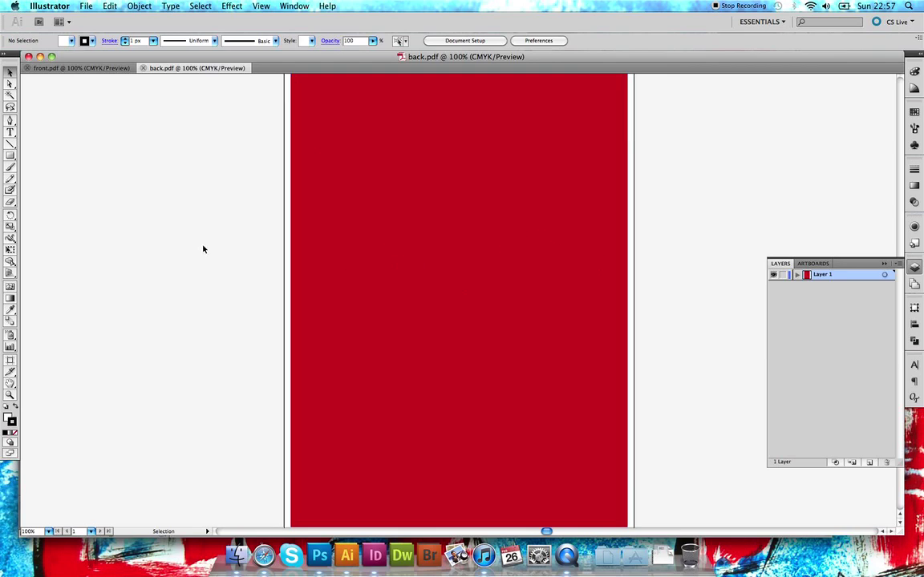
{"action": "key", "text": "super+minus"}
{"action": "key", "text": "super+minus"}
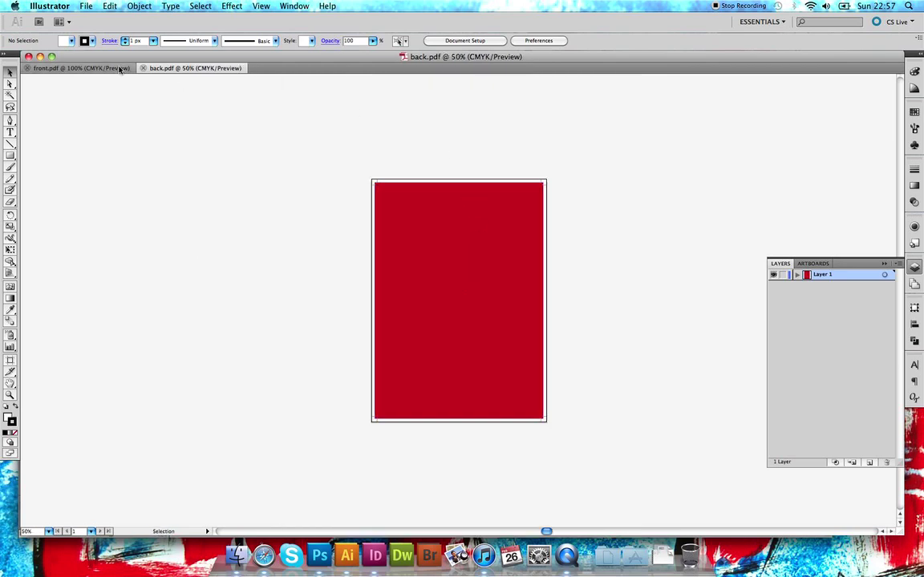
{"action": "left_click", "coordinate": [80, 67]}
{"action": "key", "text": "super+minus"}
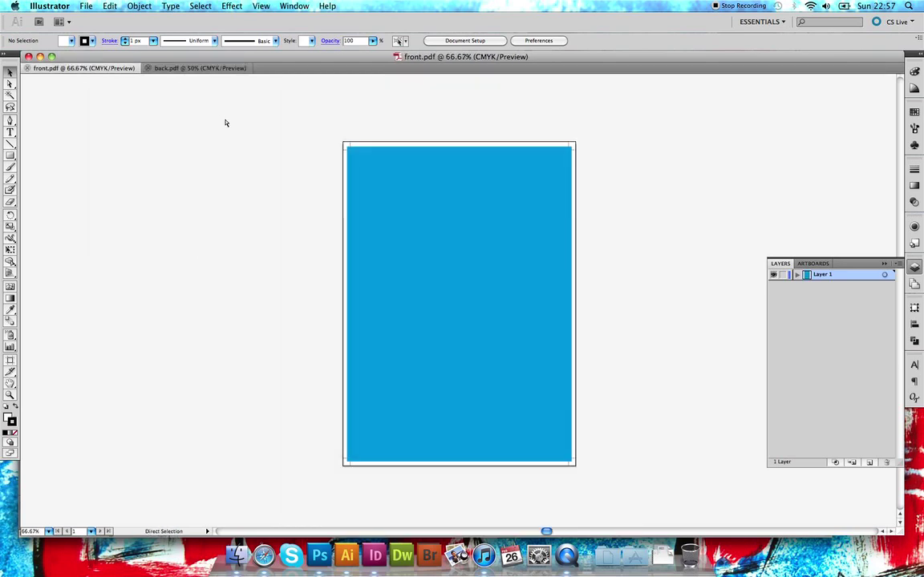
{"action": "left_click", "coordinate": [178, 68]}
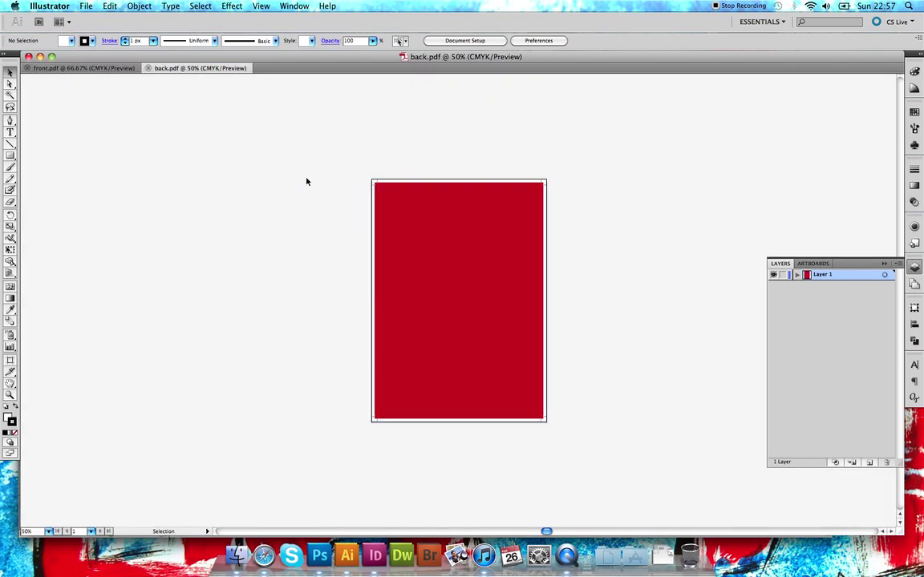
{"action": "left_click_drag", "start_coordinate": [571, 166], "coordinate": [324, 491]}
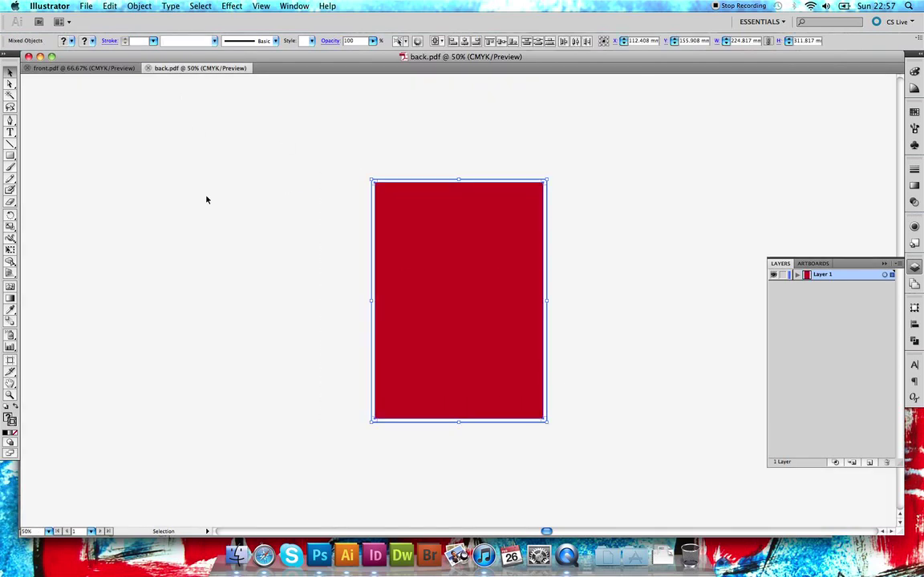
{"action": "key", "text": "super+shift+a"}
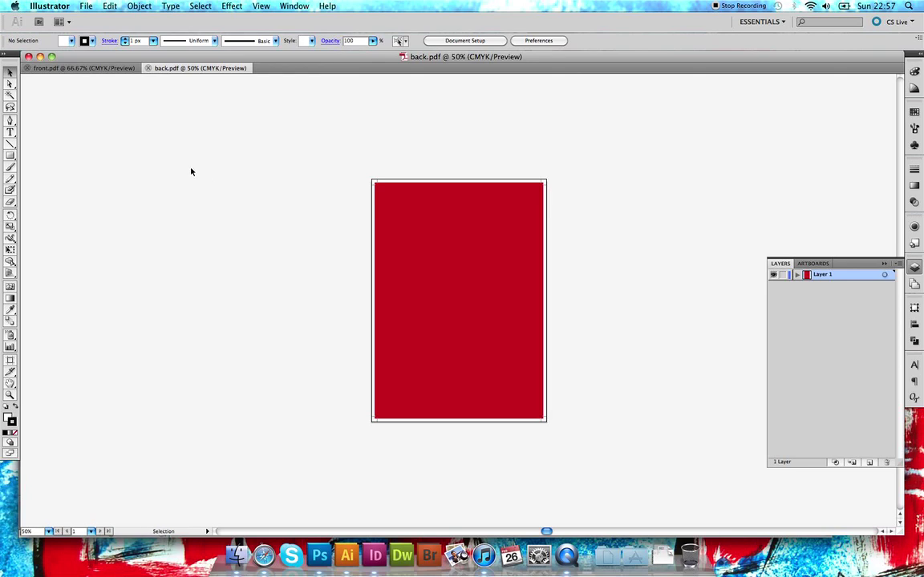
- Set up a new A3 297 × 420 mm document with 0 mm bleed on every side
{"action": "left_click", "coordinate": [86, 7]}
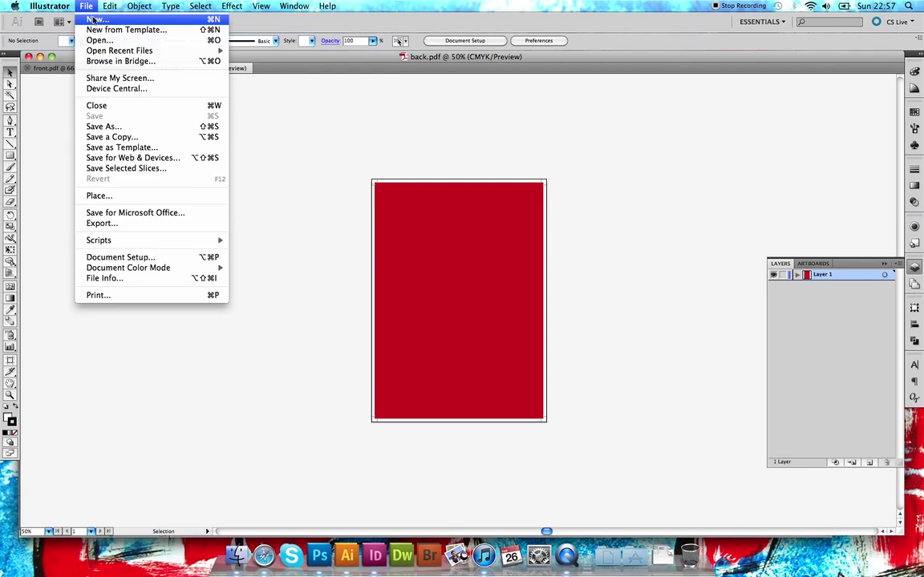
{"action": "left_click", "coordinate": [94, 19]}
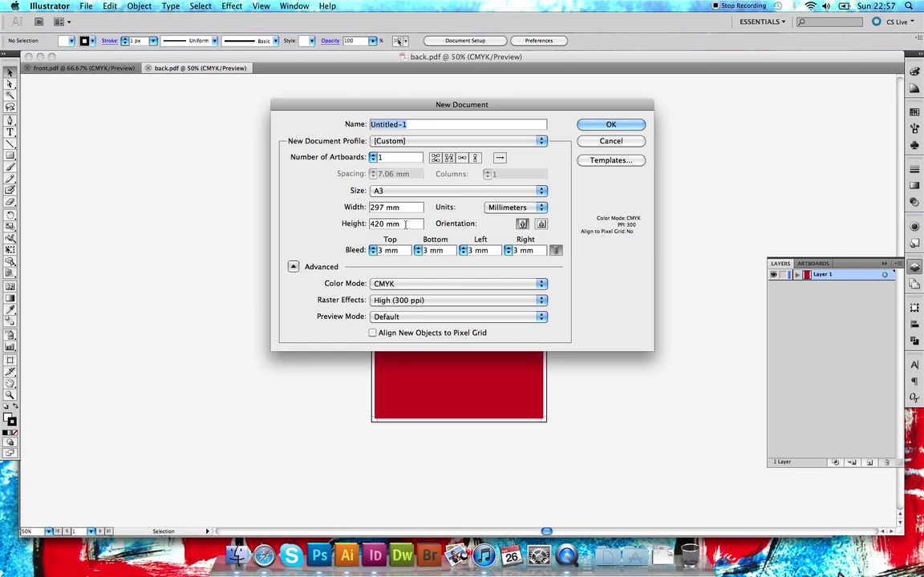
{"action": "left_click", "coordinate": [393, 191]}
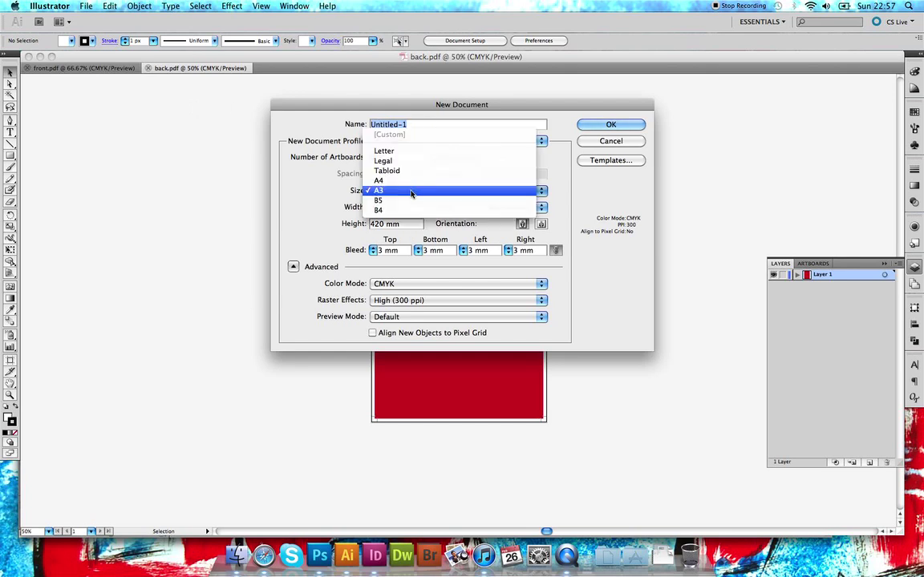
{"action": "left_click", "coordinate": [391, 193]}
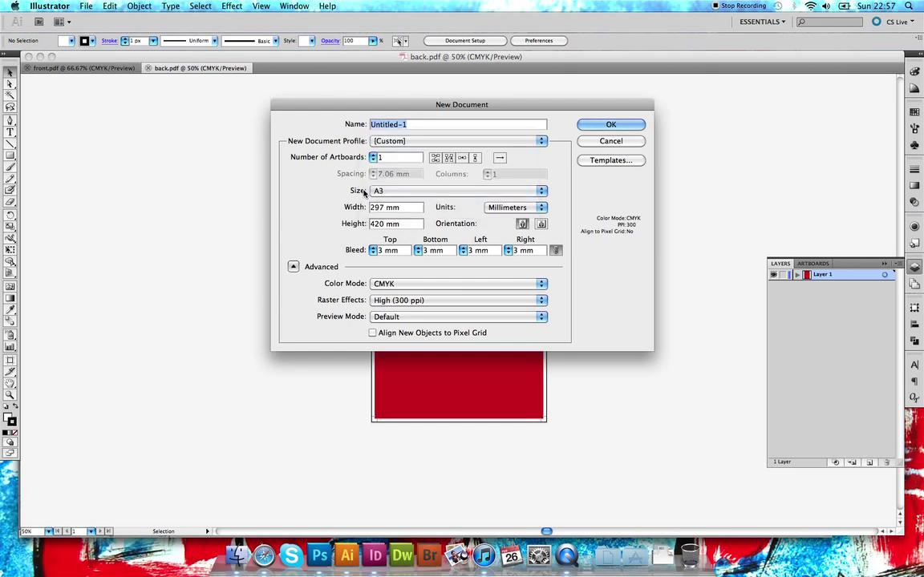
{"action": "left_click", "coordinate": [393, 250]}
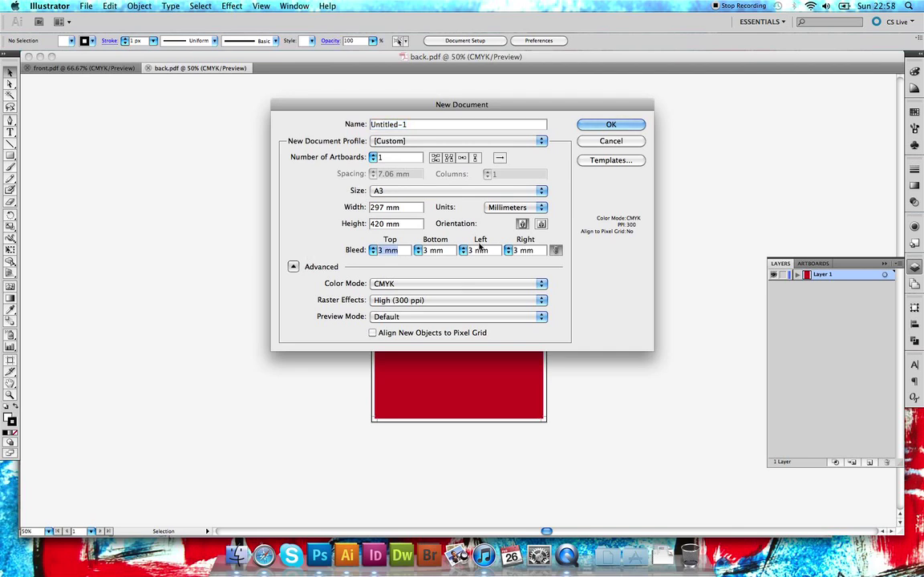
{"action": "type", "text": "0"}
{"action": "left_click", "coordinate": [513, 250]}
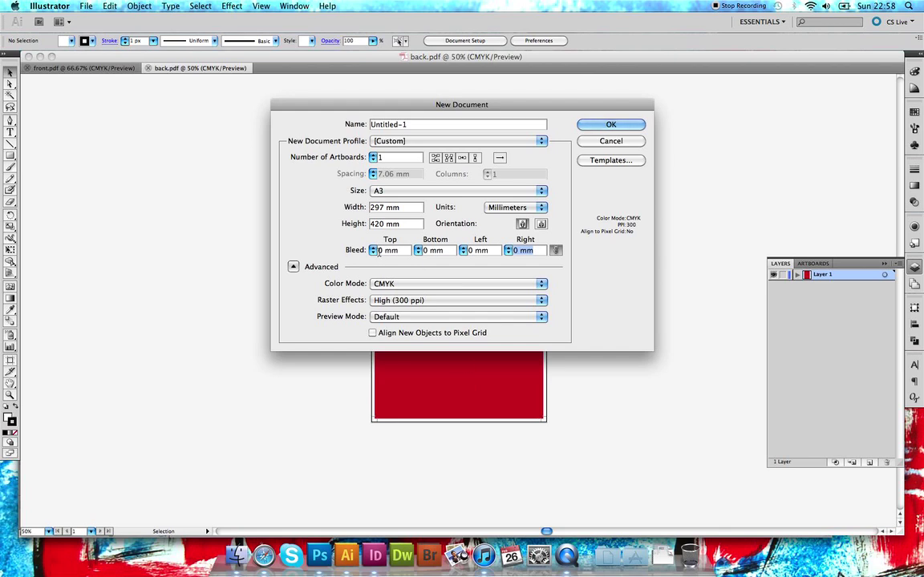
{"action": "left_click", "coordinate": [434, 251]}
- Create the A3 document, then select all cyan artwork in front.pdf and group it with Object > Group
{"action": "left_click", "coordinate": [605, 125]}
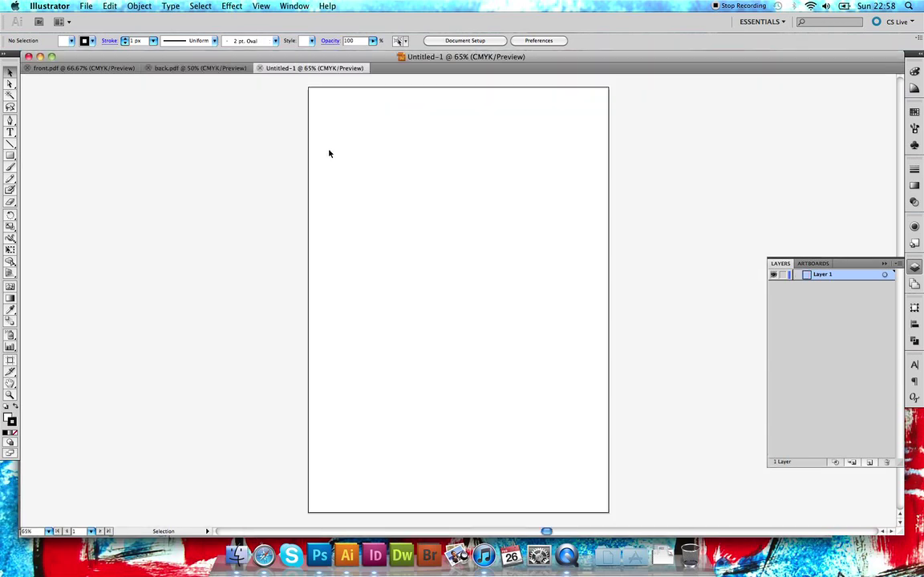
{"action": "left_click", "coordinate": [90, 72]}
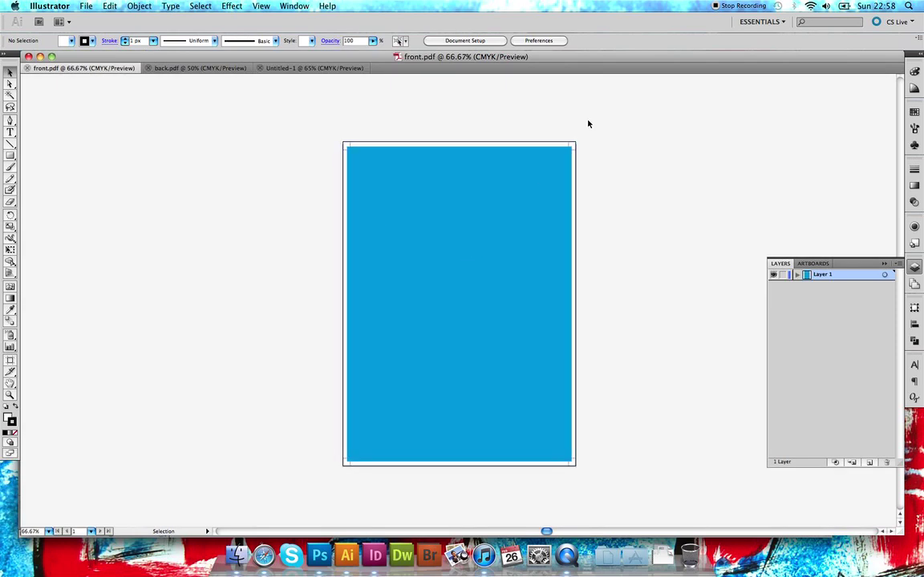
{"action": "left_click_drag", "start_coordinate": [587, 124], "coordinate": [264, 450]}
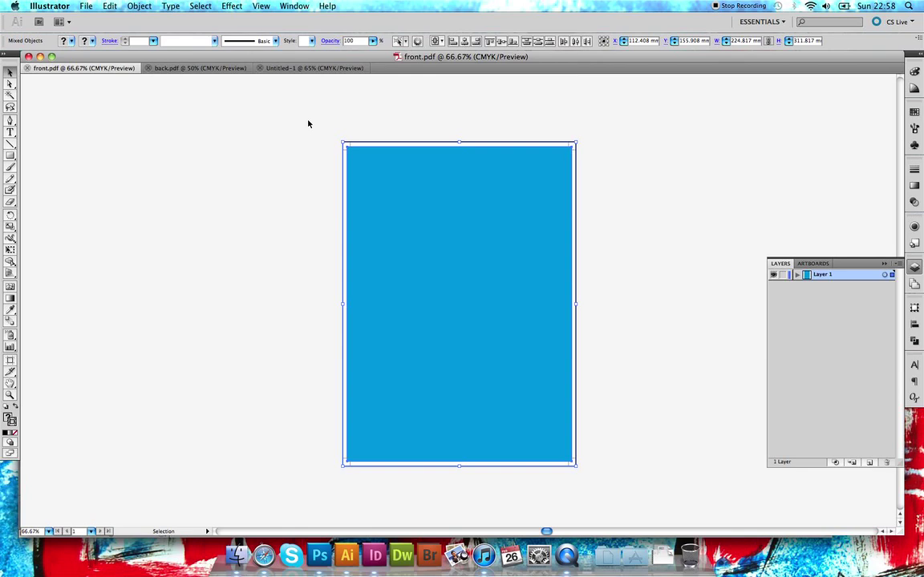
{"action": "left_click", "coordinate": [319, 69]}
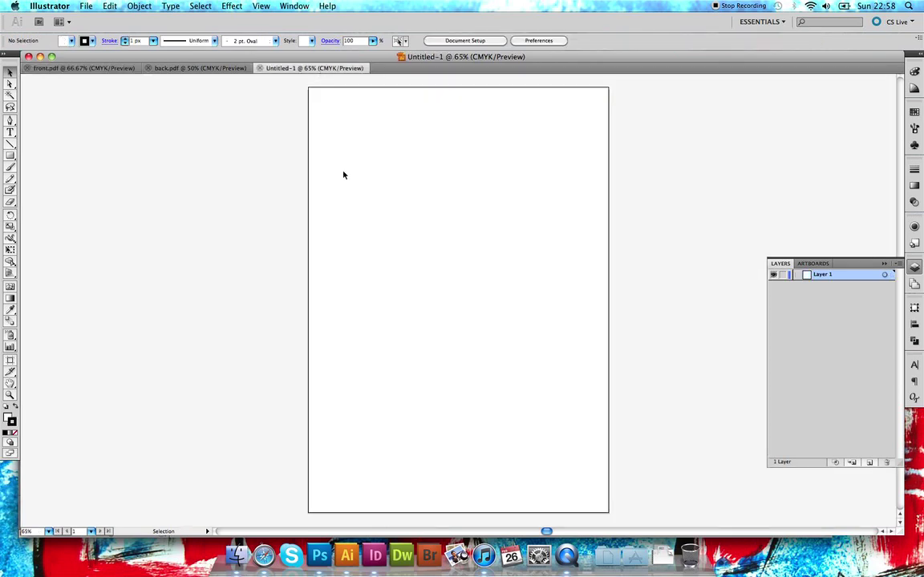
{"action": "left_click", "coordinate": [48, 68]}
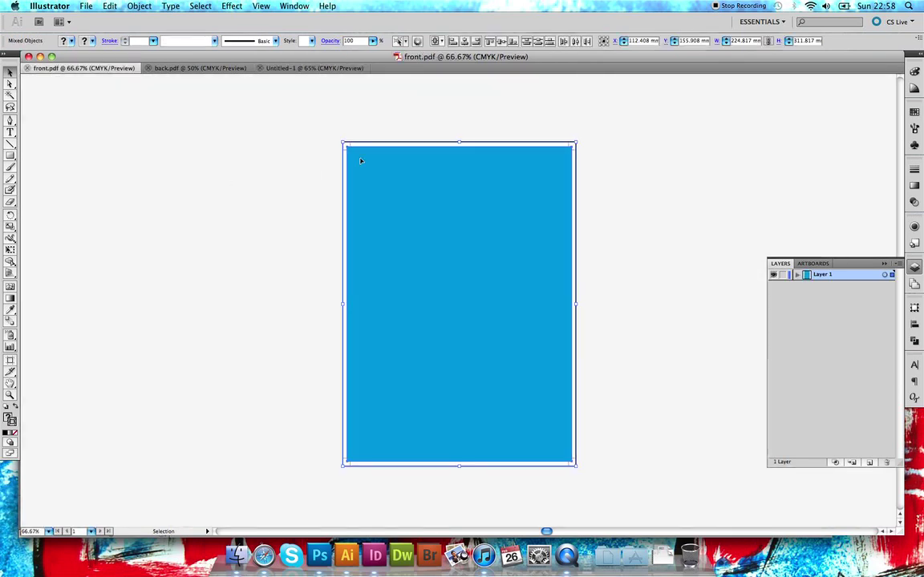
{"action": "left_click_drag", "start_coordinate": [309, 121], "coordinate": [650, 435]}
{"action": "left_click", "coordinate": [135, 6]}
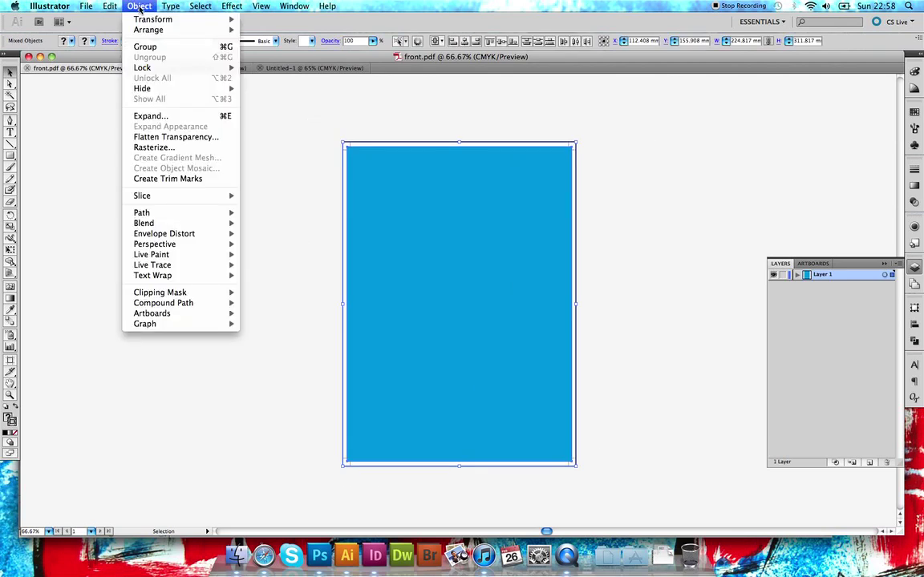
{"action": "left_click", "coordinate": [158, 51]}
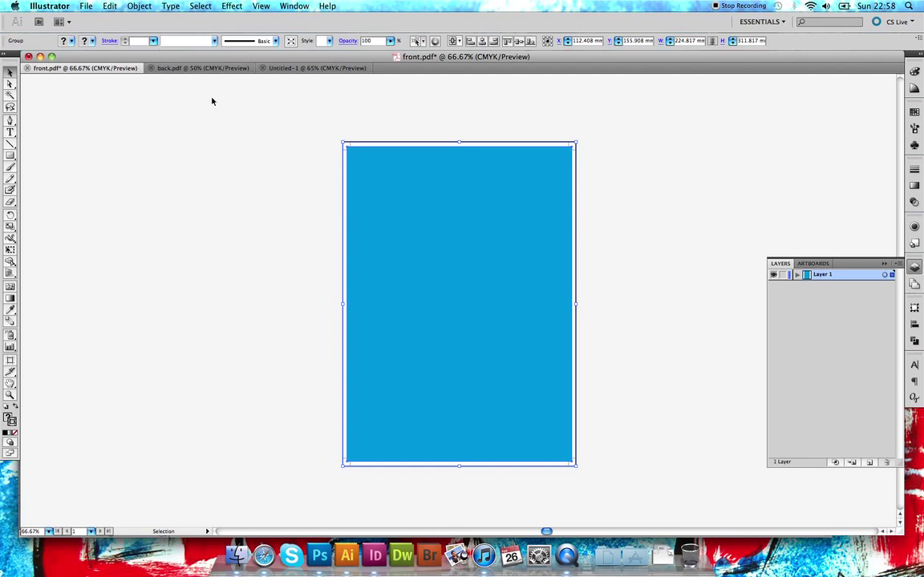
{"action": "left_click_drag", "start_coordinate": [274, 110], "coordinate": [640, 495]}
- Copy the grouped cyan artwork from front.pdf and paste it onto the blank A3 Untitled-1 sheet
{"action": "left_click", "coordinate": [103, 7]}
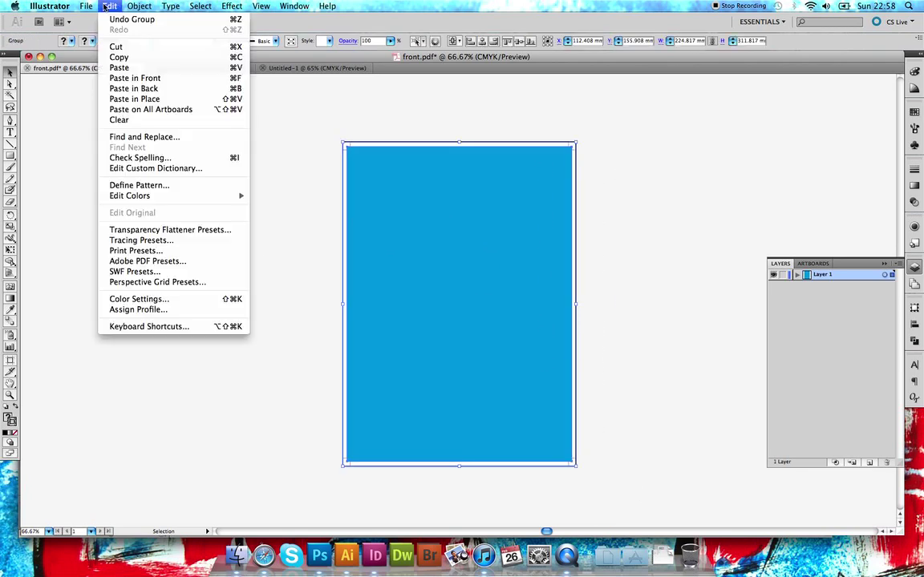
{"action": "left_click", "coordinate": [120, 58]}
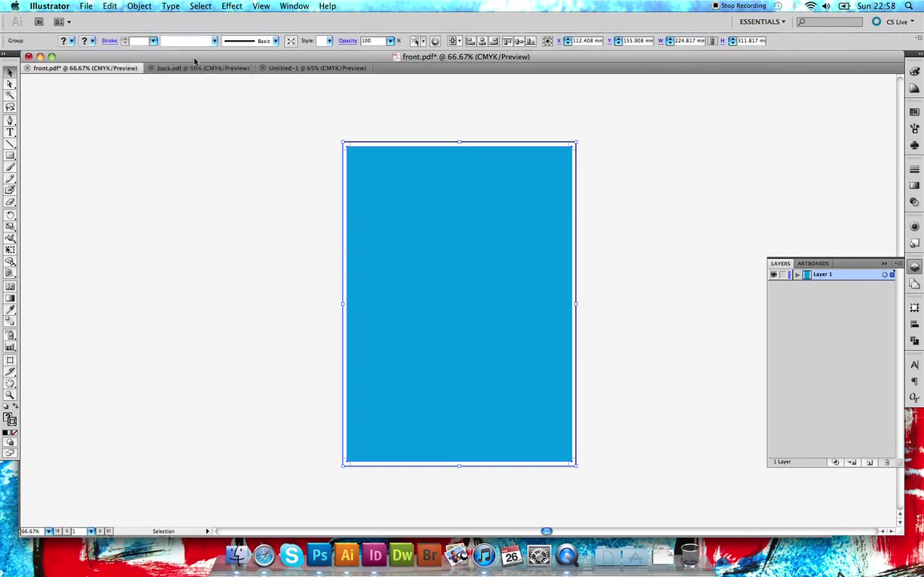
{"action": "left_click", "coordinate": [300, 69]}
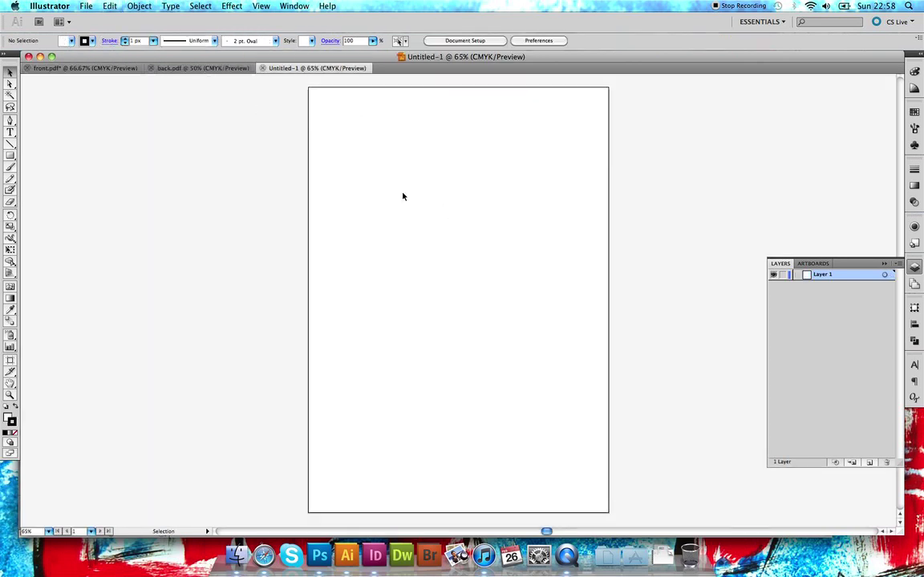
{"action": "left_click", "coordinate": [109, 6]}
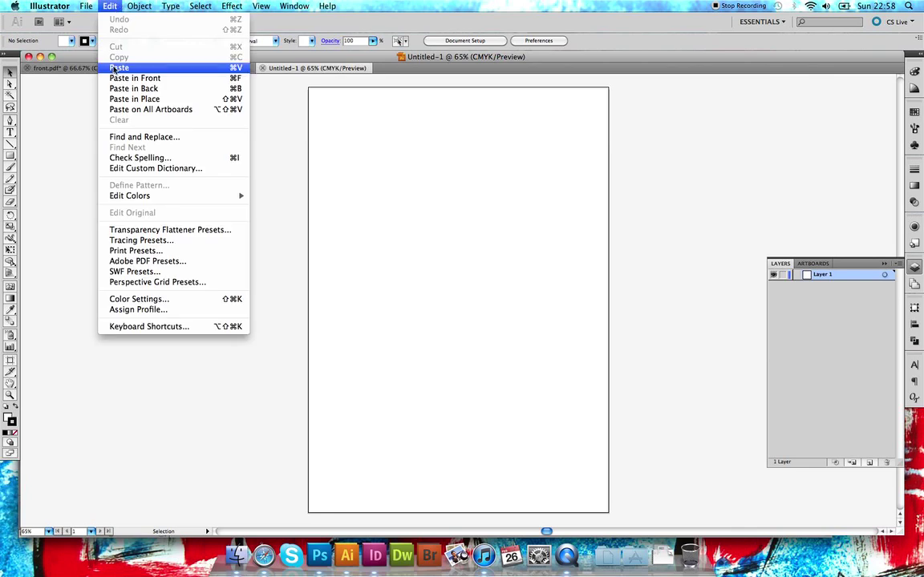
{"action": "left_click", "coordinate": [120, 69]}
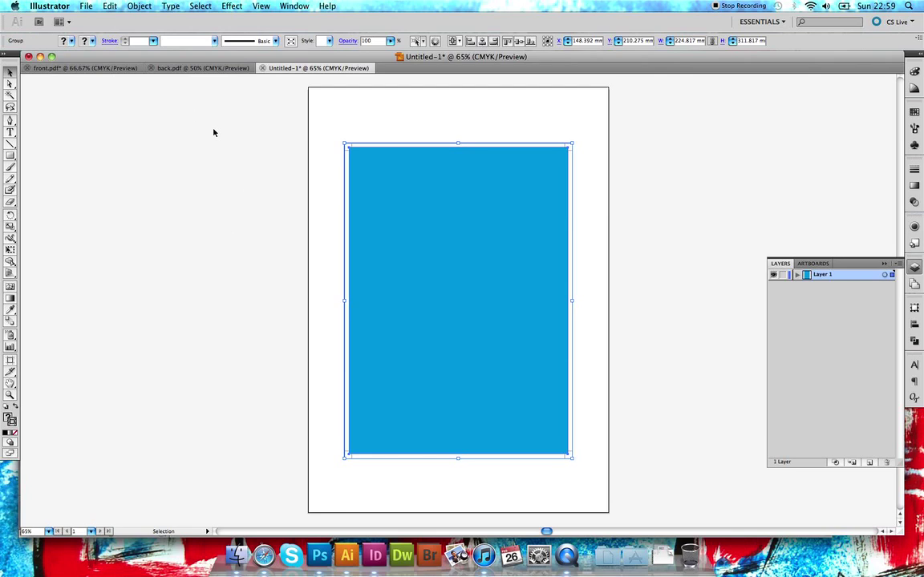
- Select the pasted blue rectangle group and centre it horizontally and vertically on the A3 page
{"action": "left_click", "coordinate": [616, 129]}
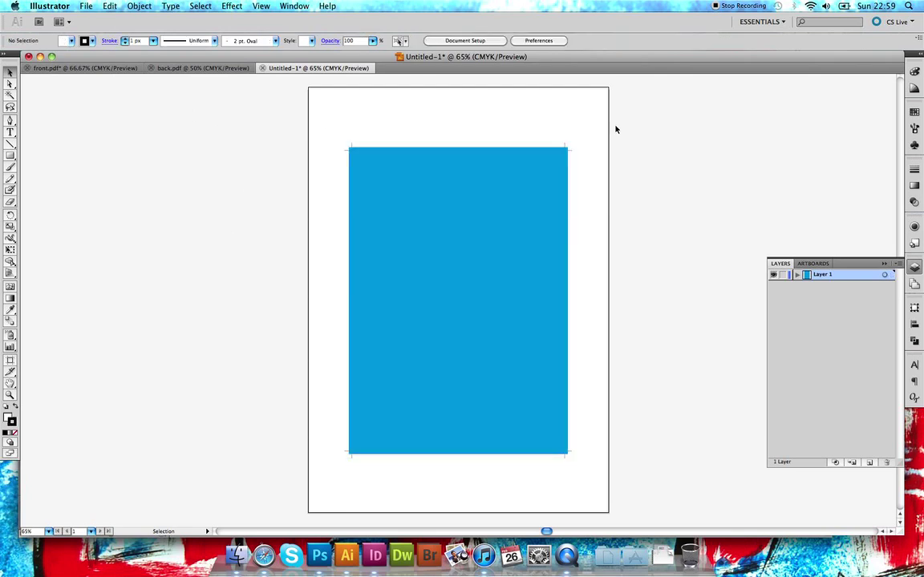
{"action": "left_click_drag", "start_coordinate": [614, 120], "coordinate": [306, 473]}
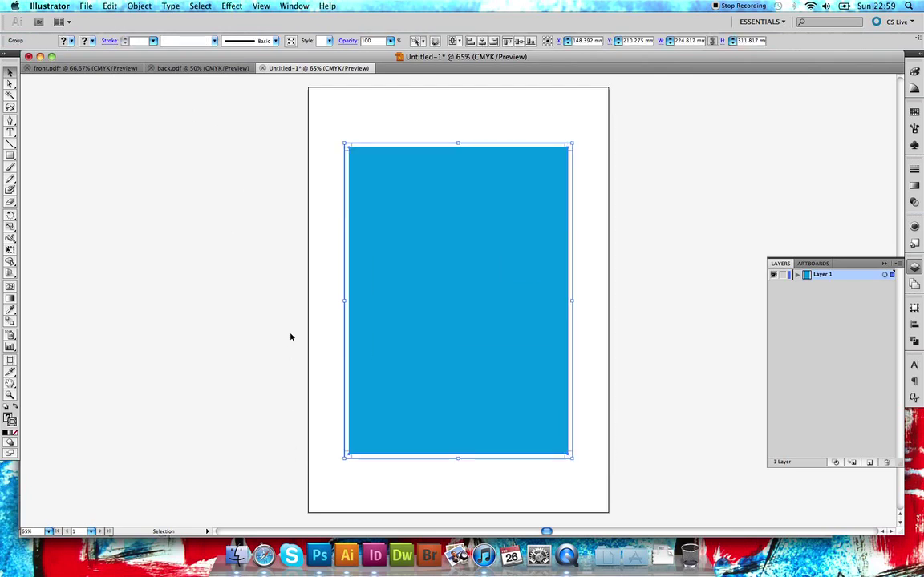
{"action": "left_click", "coordinate": [914, 325]}
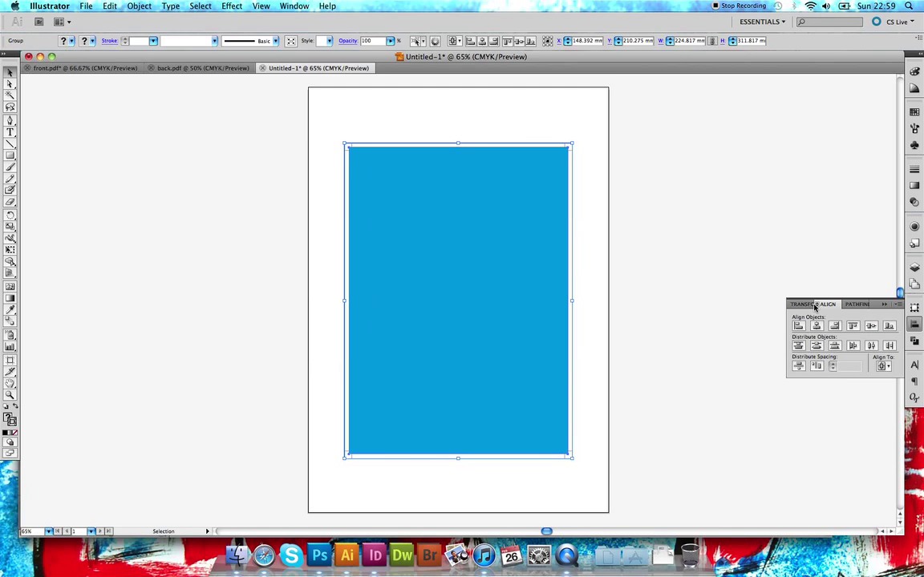
{"action": "left_click", "coordinate": [294, 6]}
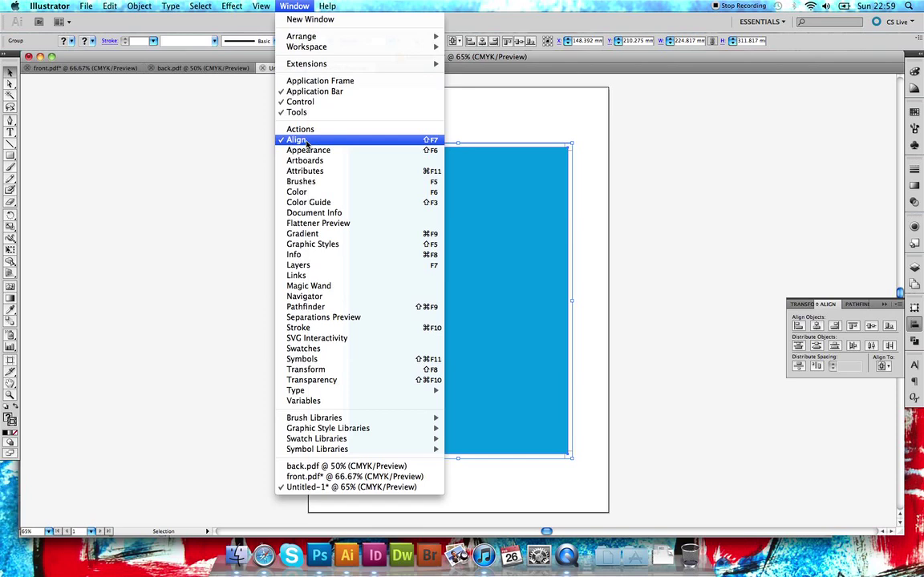
{"action": "left_click", "coordinate": [777, 190]}
{"action": "left_click_drag", "start_coordinate": [806, 173], "coordinate": [814, 295]}
{"action": "left_click_drag", "start_coordinate": [557, 103], "coordinate": [282, 429]}
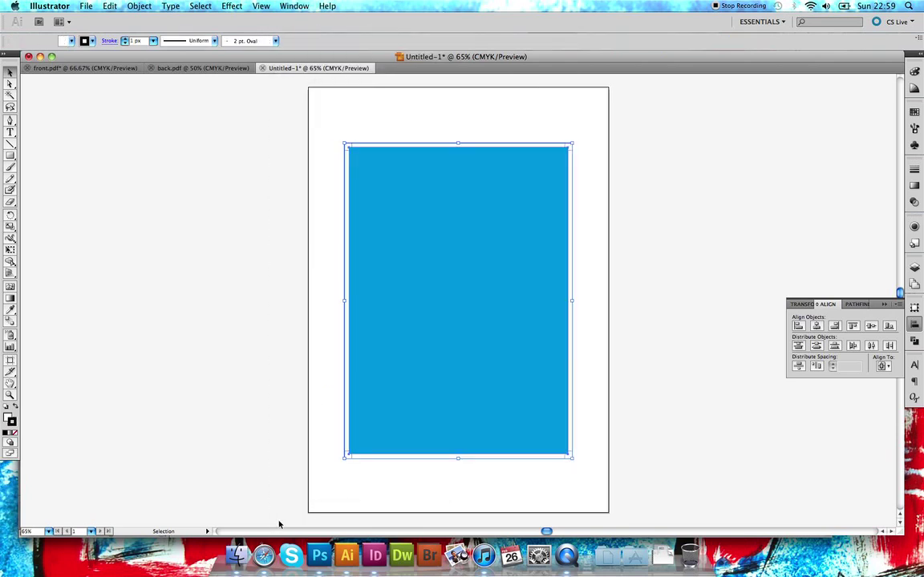
{"action": "left_click", "coordinate": [816, 327]}
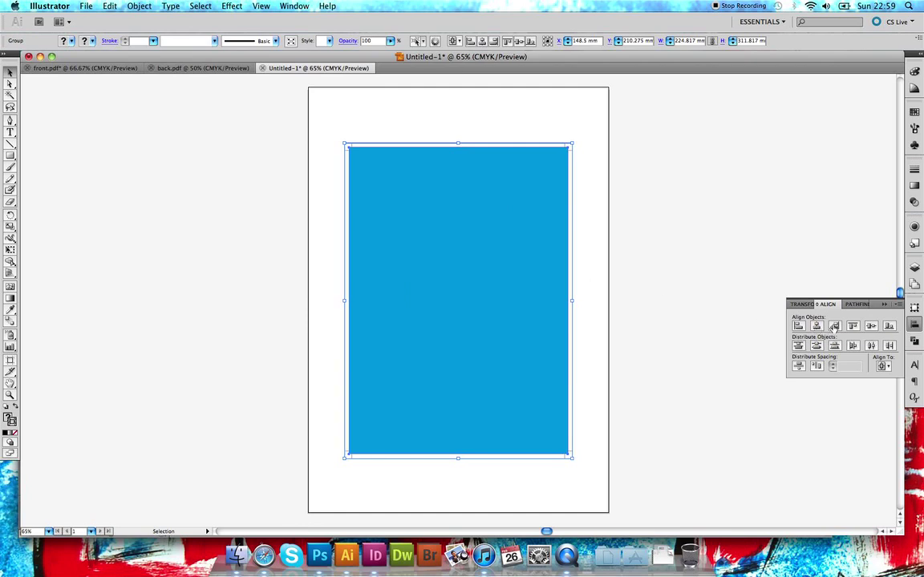
{"action": "left_click", "coordinate": [871, 327]}
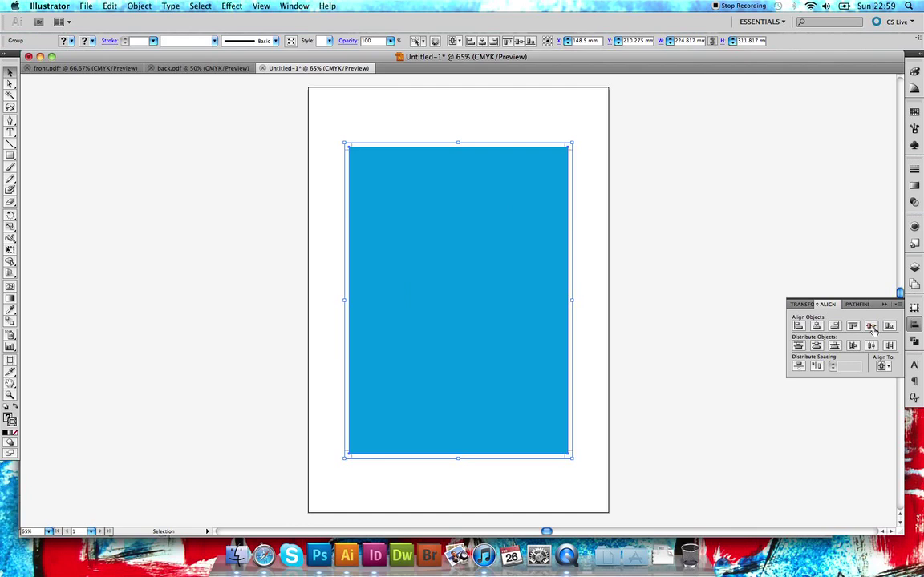
{"action": "left_click", "coordinate": [718, 283]}
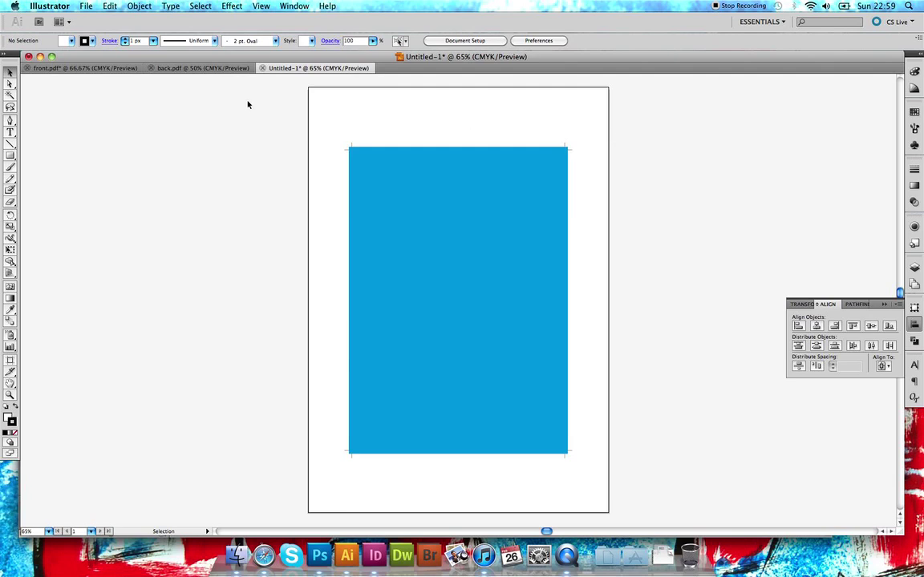
- Save As to the Desktop in Adobe PDF format with the file name front-print
{"action": "left_click", "coordinate": [85, 6]}
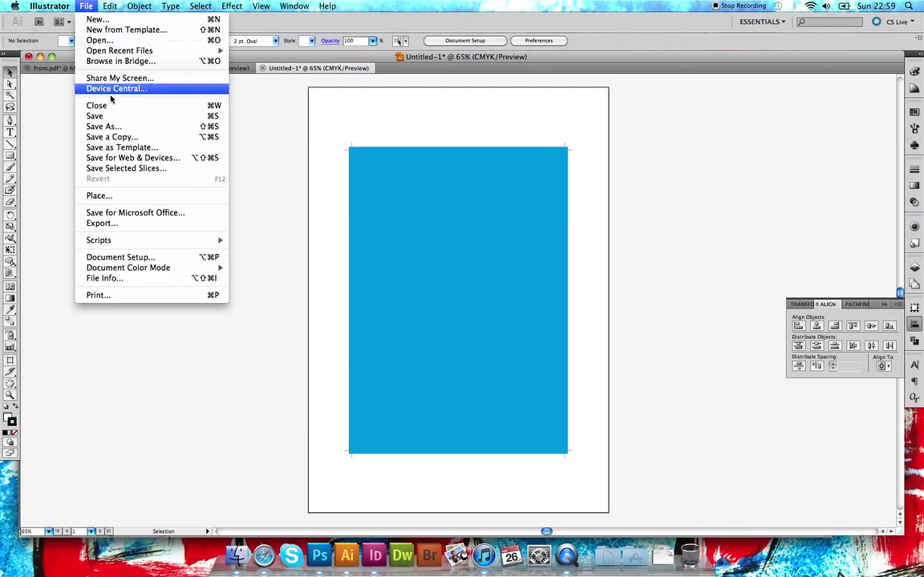
{"action": "left_click", "coordinate": [106, 126]}
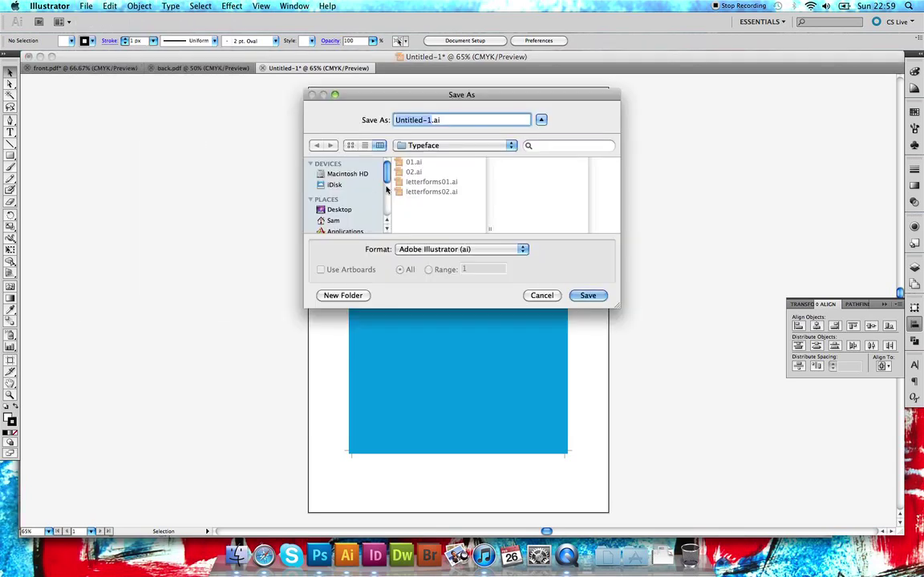
{"action": "left_click", "coordinate": [340, 209]}
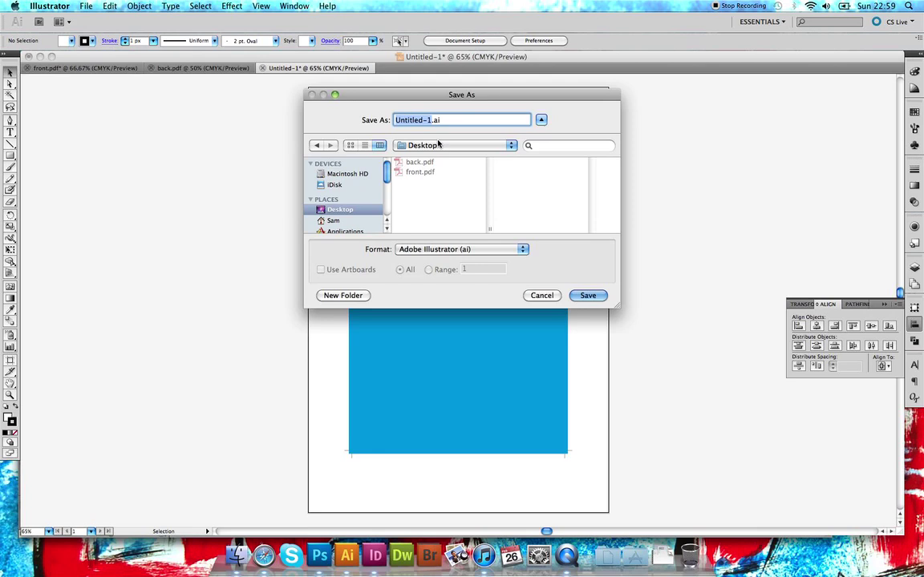
{"action": "left_click", "coordinate": [429, 120]}
{"action": "left_click", "coordinate": [424, 249]}
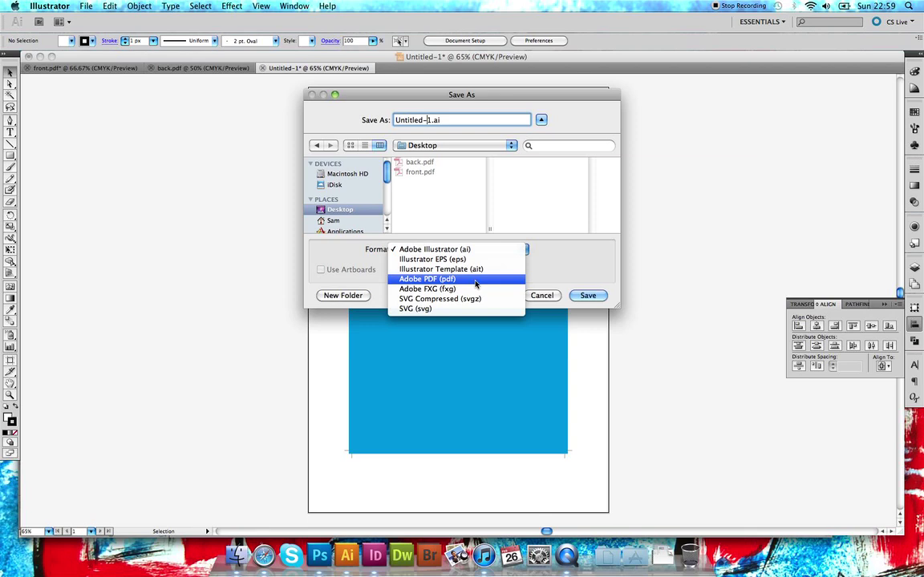
{"action": "left_click", "coordinate": [475, 283]}
{"action": "double_click", "coordinate": [433, 119]}
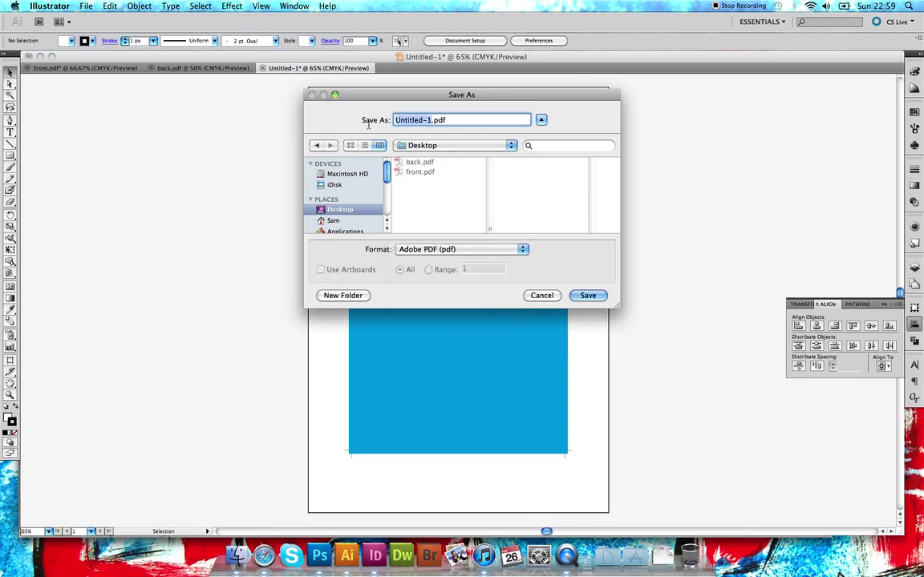
{"action": "type", "text": "front-print"}
- Confirm front-print.pdf and uncheck editing capabilities, page thumbnails and Acrobat layers in the PDF options
{"action": "left_click", "coordinate": [590, 296]}
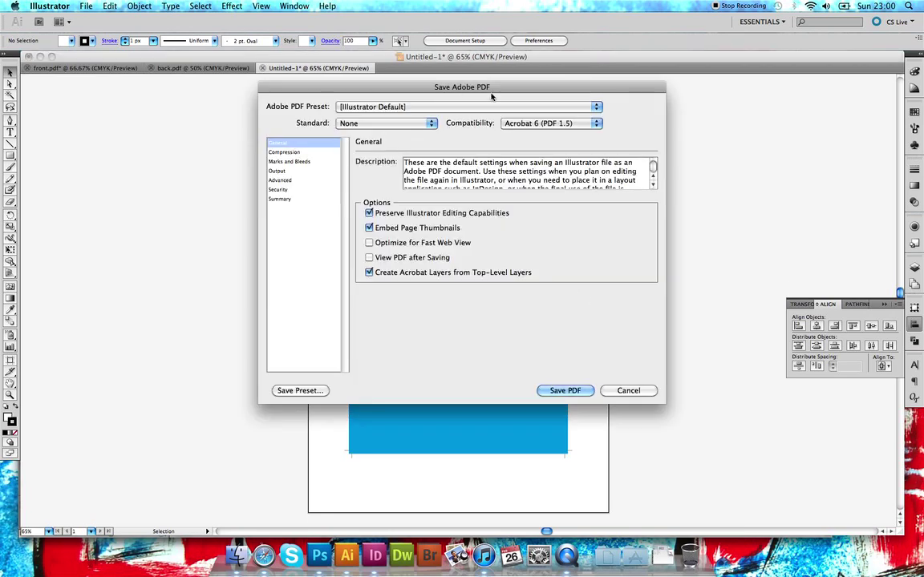
{"action": "left_click", "coordinate": [369, 212]}
{"action": "left_click", "coordinate": [369, 227]}
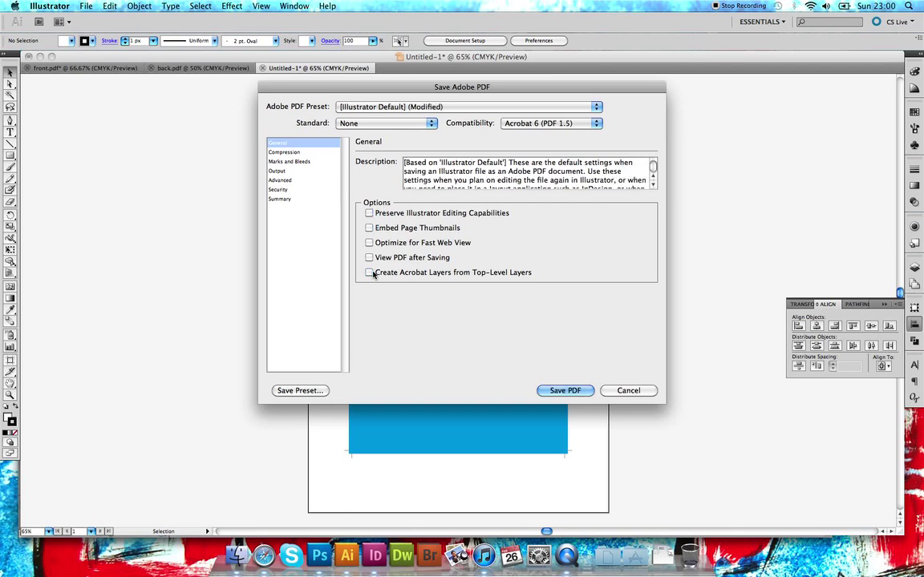
{"action": "left_click", "coordinate": [371, 273]}
{"action": "left_click", "coordinate": [276, 161]}
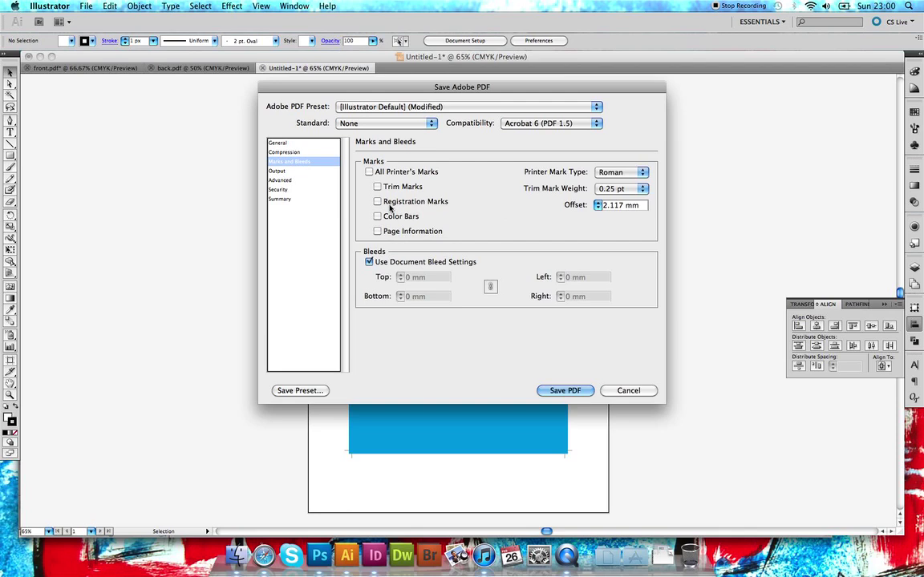
{"action": "left_click", "coordinate": [287, 142]}
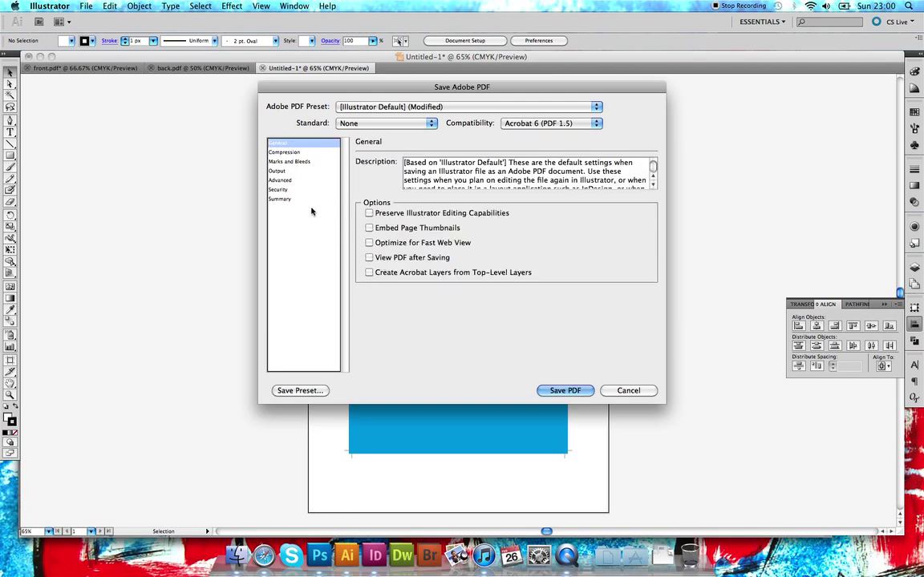
{"action": "left_click", "coordinate": [289, 161]}
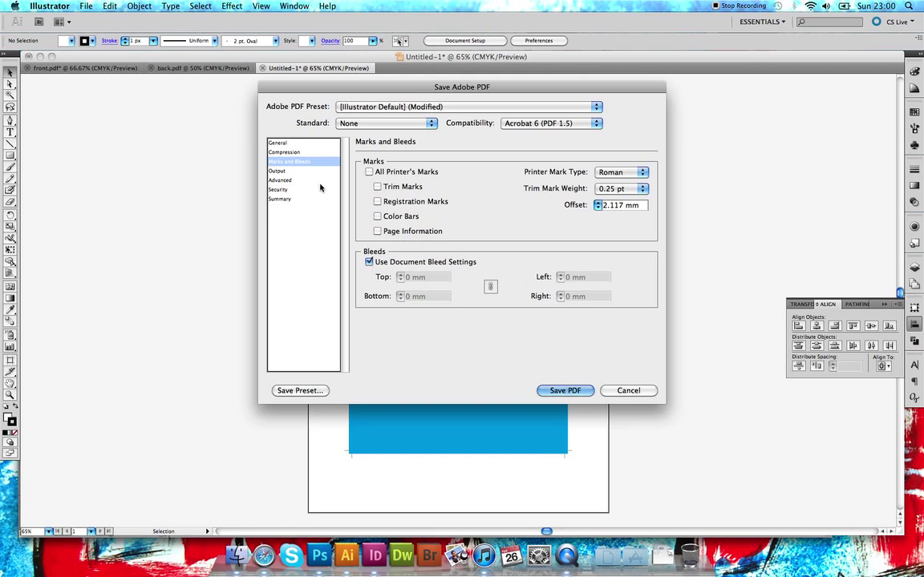
{"action": "left_click", "coordinate": [278, 143]}
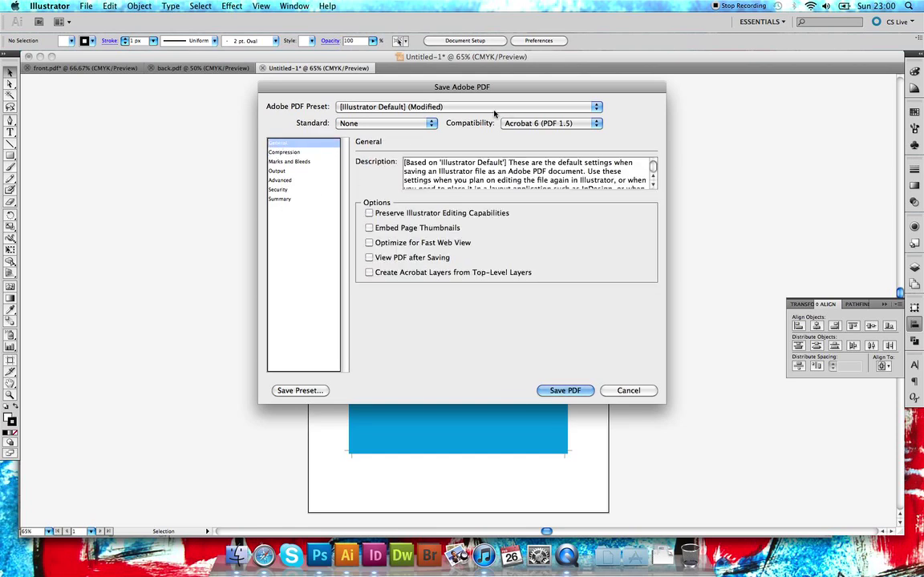
- Switch to the High Quality Print preset without editing capabilities or fast web view, and save the PDF
{"action": "left_click", "coordinate": [436, 109]}
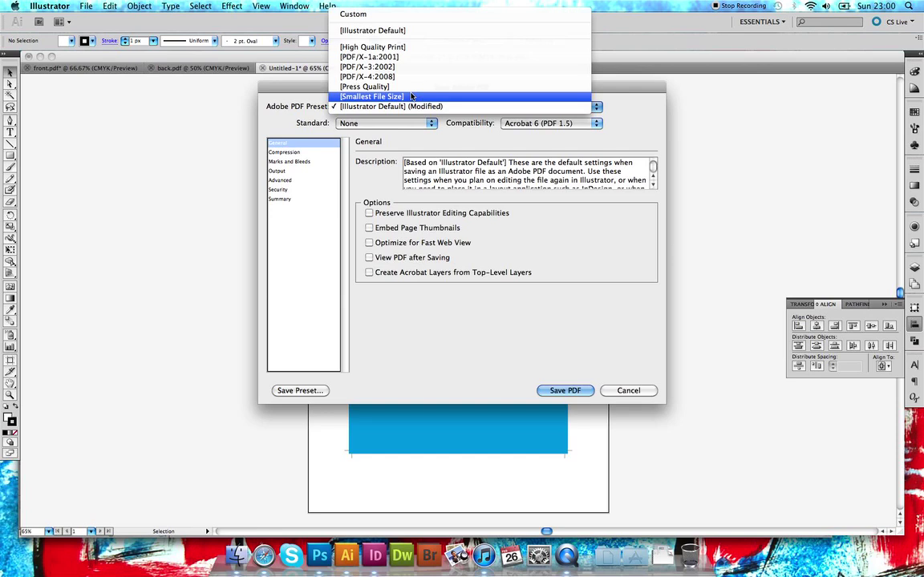
{"action": "left_click", "coordinate": [295, 103]}
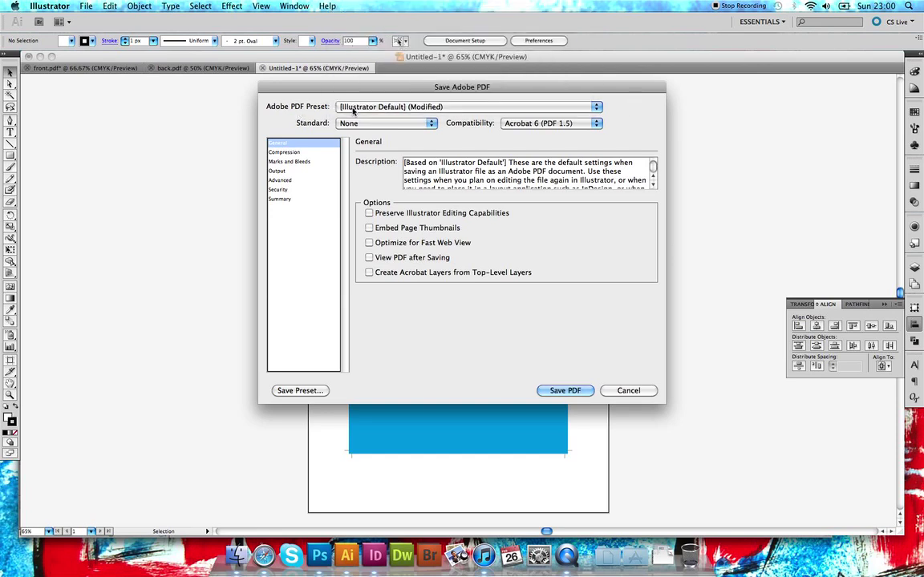
{"action": "left_click", "coordinate": [353, 112]}
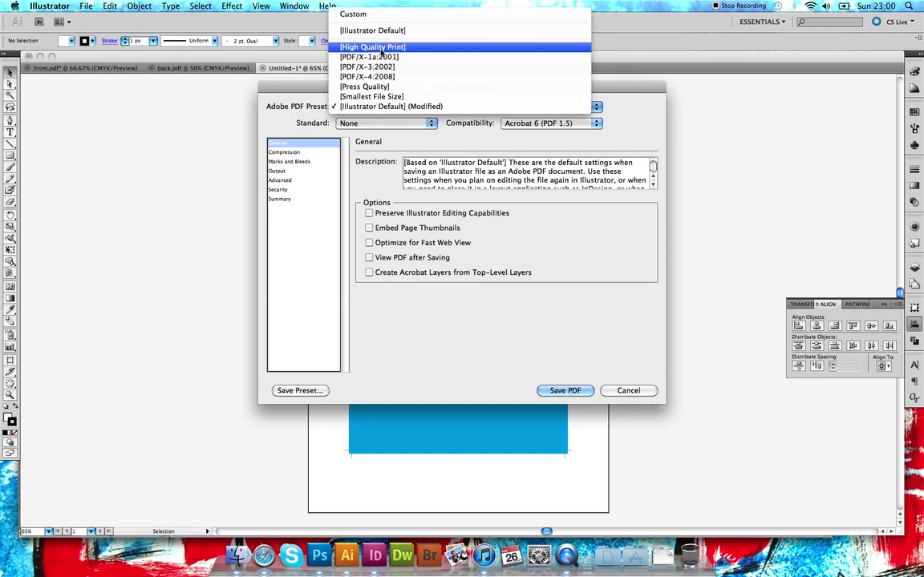
{"action": "left_click", "coordinate": [382, 50]}
{"action": "left_click", "coordinate": [369, 213]}
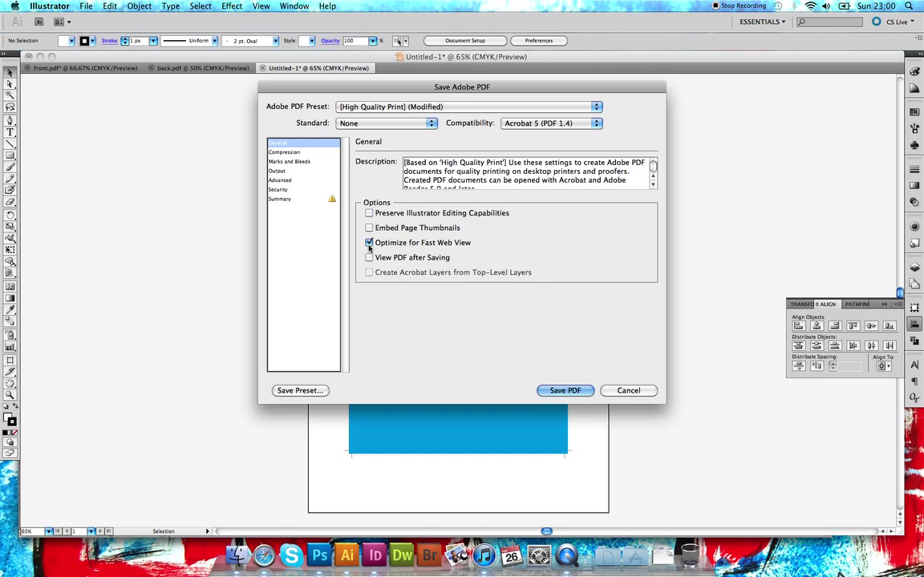
{"action": "left_click", "coordinate": [368, 242]}
{"action": "left_click", "coordinate": [288, 163]}
{"action": "left_click", "coordinate": [272, 143]}
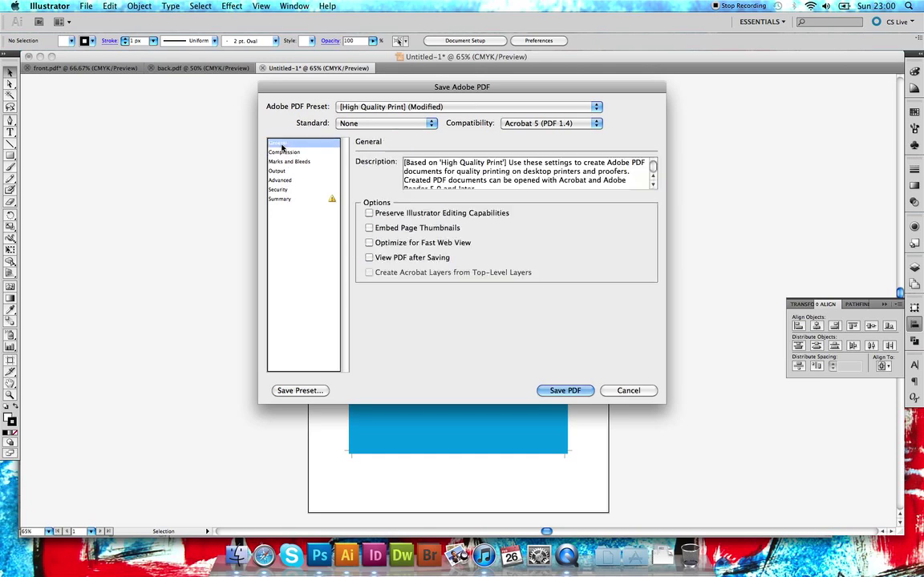
{"action": "left_click", "coordinate": [292, 199]}
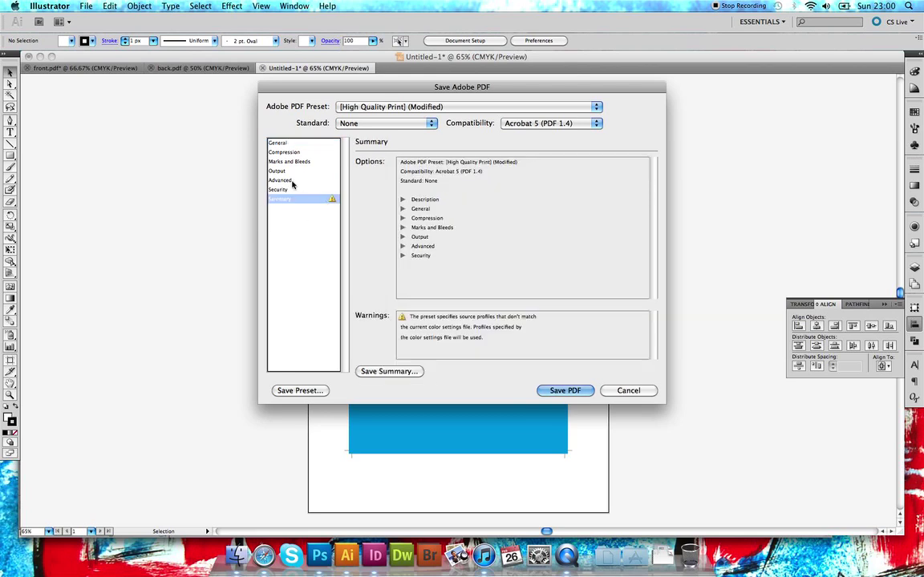
{"action": "left_click", "coordinate": [282, 143]}
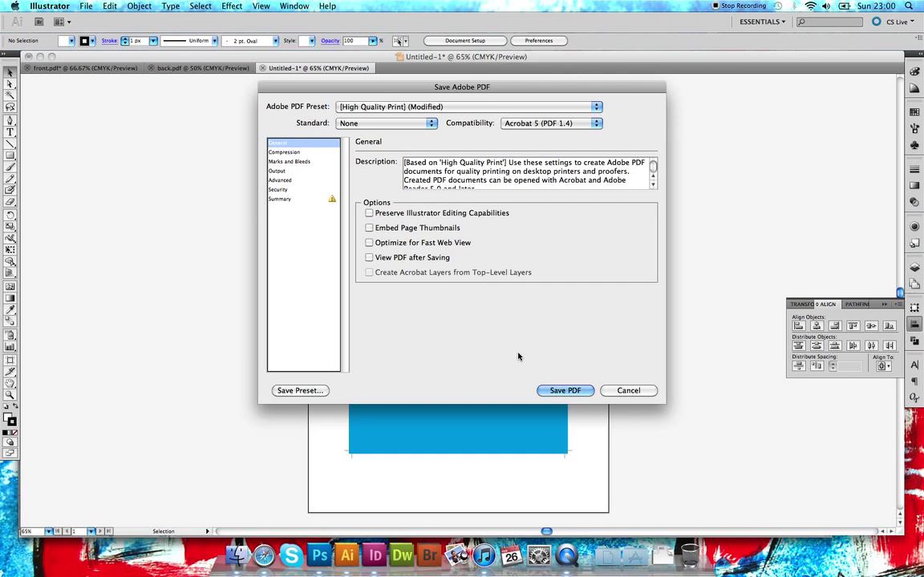
{"action": "left_click", "coordinate": [574, 391]}
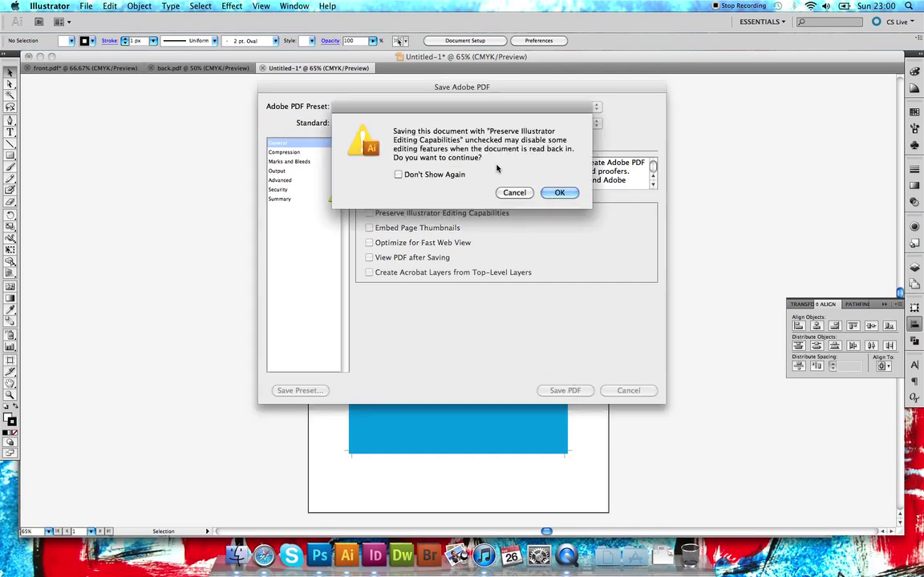
- Accept the editing-capabilities warning to finish saving front-print.pdf
{"action": "left_click", "coordinate": [555, 194]}
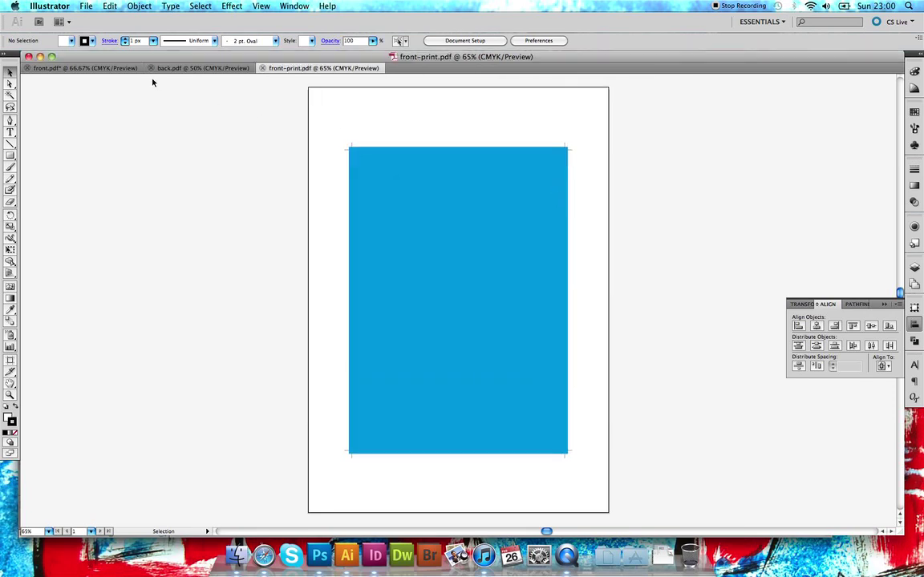
{"action": "left_click", "coordinate": [174, 69]}
{"action": "left_click", "coordinate": [281, 70]}
- Marquee-select all of the red artwork in back.pdf
{"action": "left_click", "coordinate": [218, 68]}
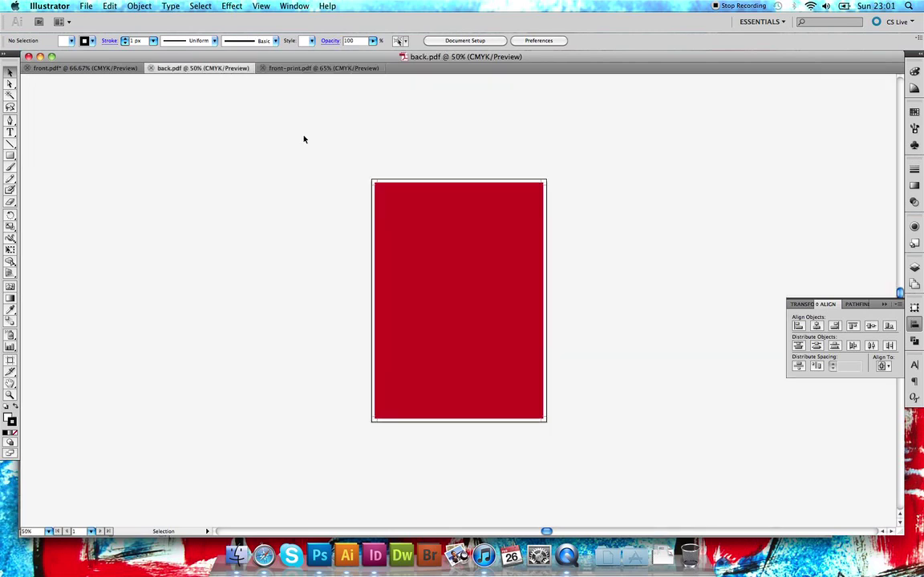
{"action": "left_click_drag", "start_coordinate": [346, 150], "coordinate": [567, 442]}
{"action": "key", "text": "a"}
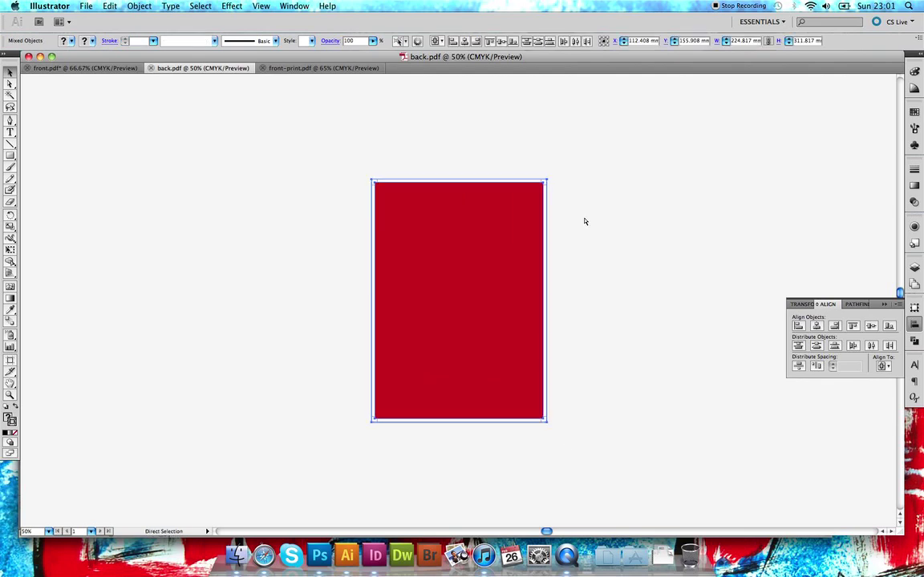
{"action": "left_click", "coordinate": [422, 149]}
{"action": "key", "text": "v"}
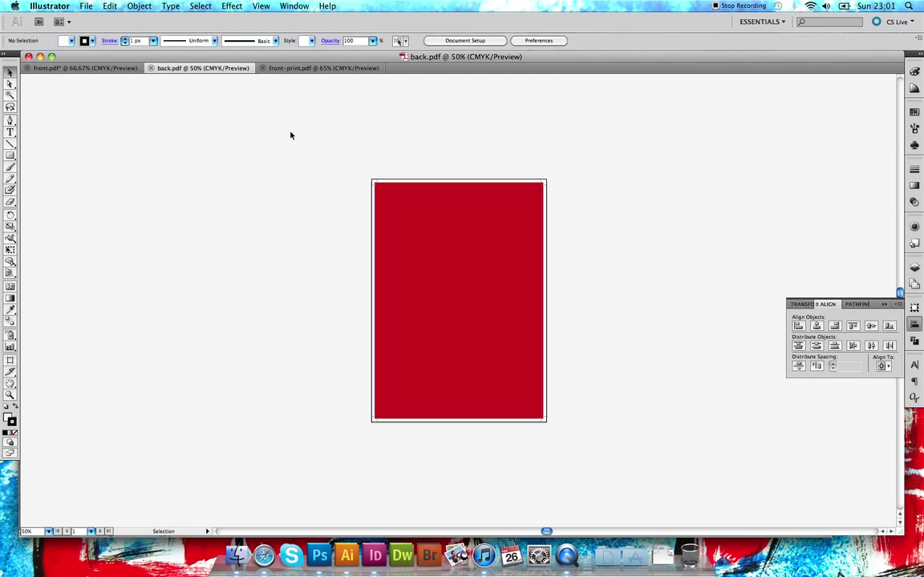
{"action": "left_click", "coordinate": [116, 68]}
{"action": "left_click", "coordinate": [171, 69]}
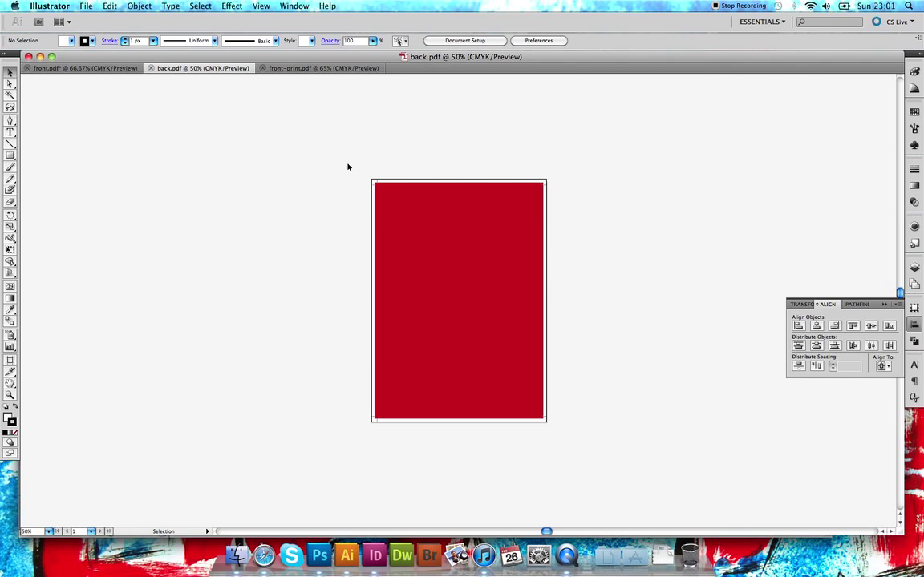
{"action": "left_click_drag", "start_coordinate": [348, 167], "coordinate": [569, 437]}
- Group and copy the red back artwork, then return to the front-print.pdf sheet
{"action": "left_click", "coordinate": [110, 6]}
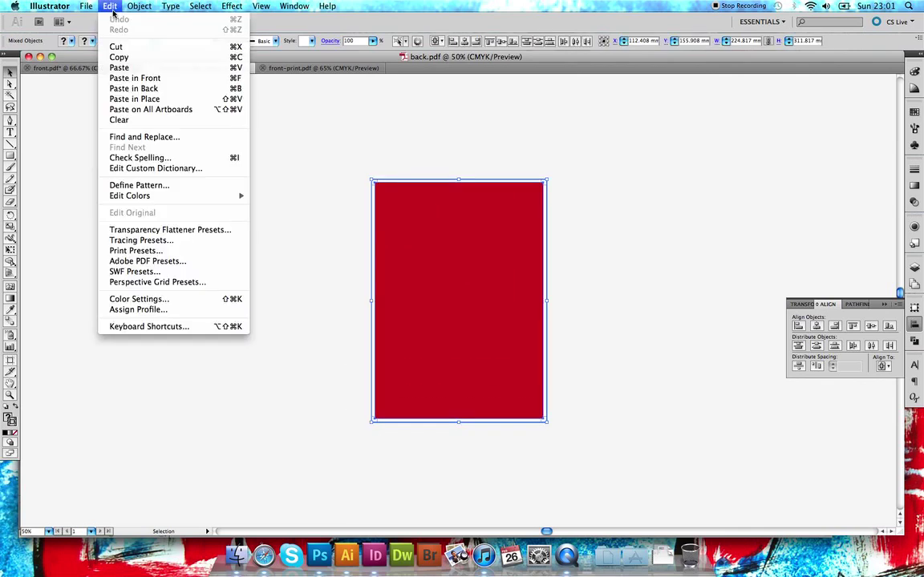
{"action": "mouse_move", "coordinate": [139, 7]}
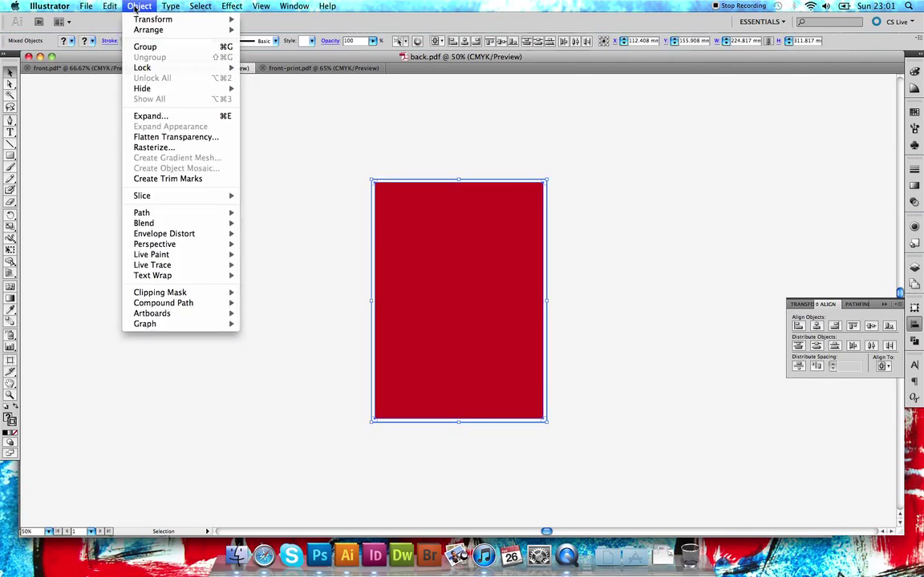
{"action": "left_click", "coordinate": [147, 48]}
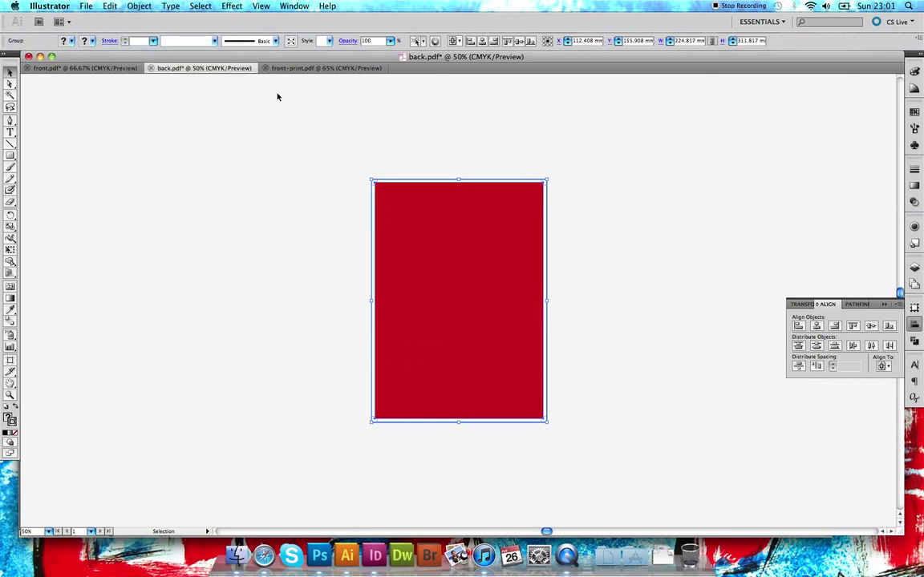
{"action": "left_click", "coordinate": [109, 6]}
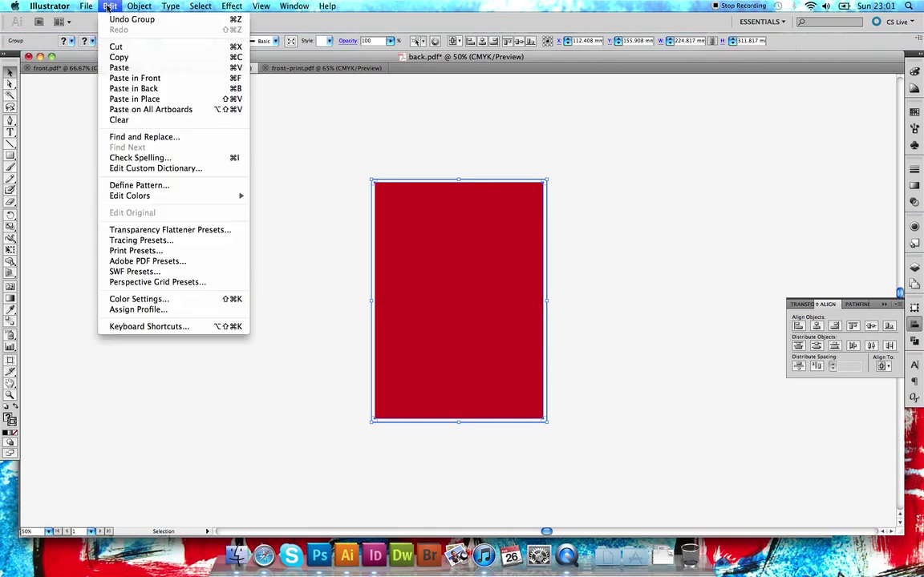
{"action": "left_click", "coordinate": [119, 57]}
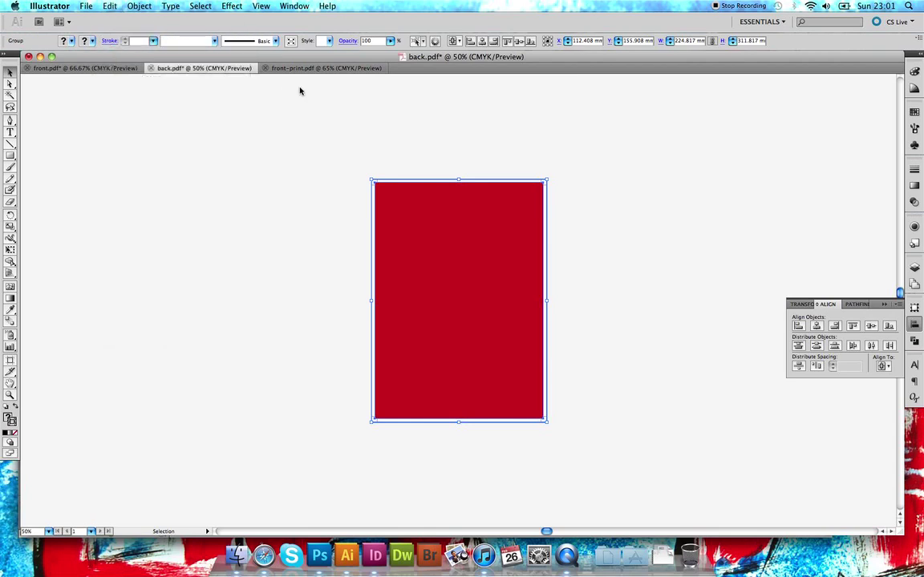
{"action": "left_click", "coordinate": [338, 71]}
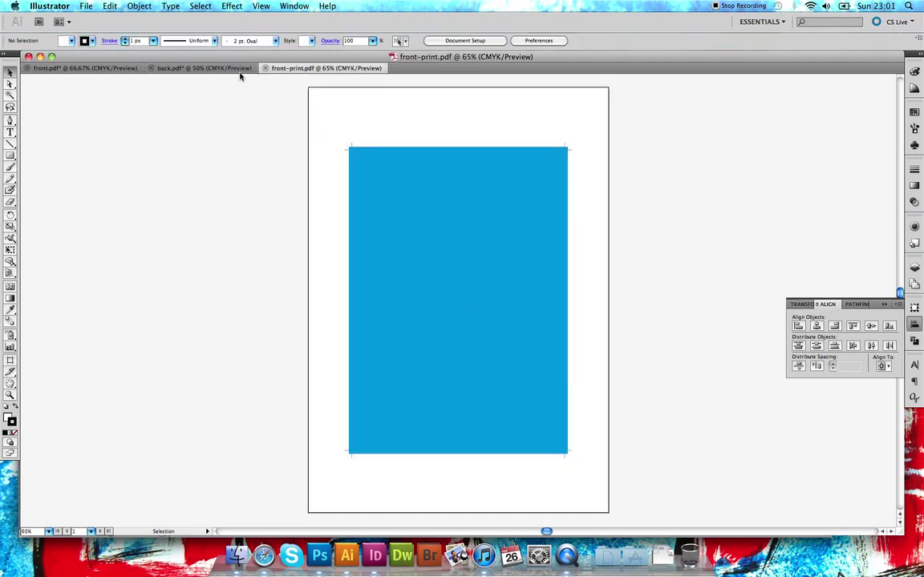
- Paste the red back artwork onto the front-print sheet and select the pasted group
{"action": "left_click", "coordinate": [109, 7]}
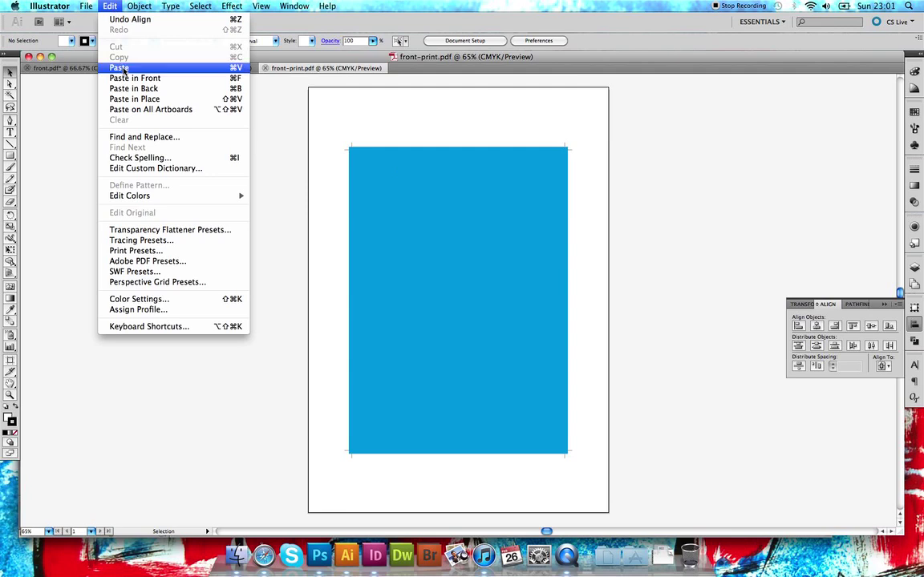
{"action": "left_click", "coordinate": [120, 69]}
{"action": "left_click_drag", "start_coordinate": [311, 115], "coordinate": [624, 489]}
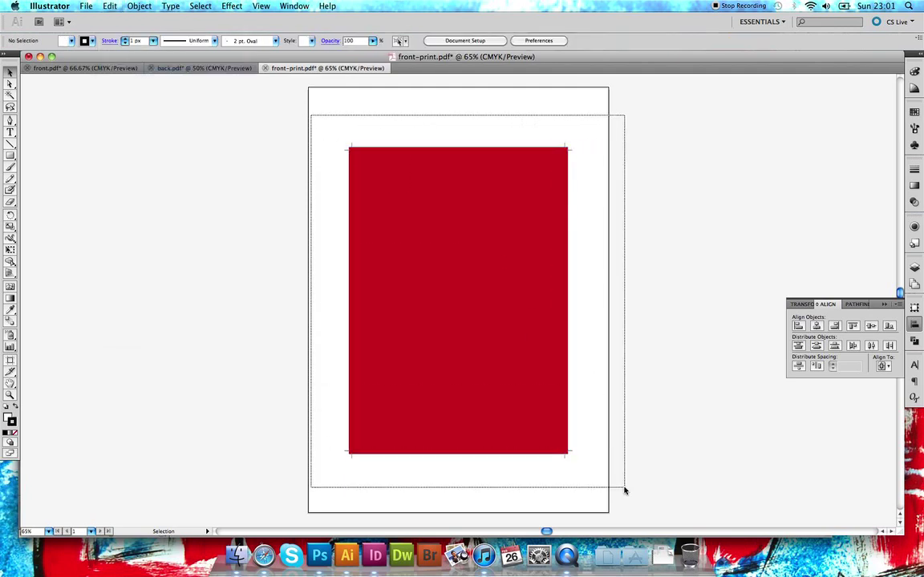
{"action": "left_click", "coordinate": [616, 176]}
{"action": "left_click", "coordinate": [542, 173]}
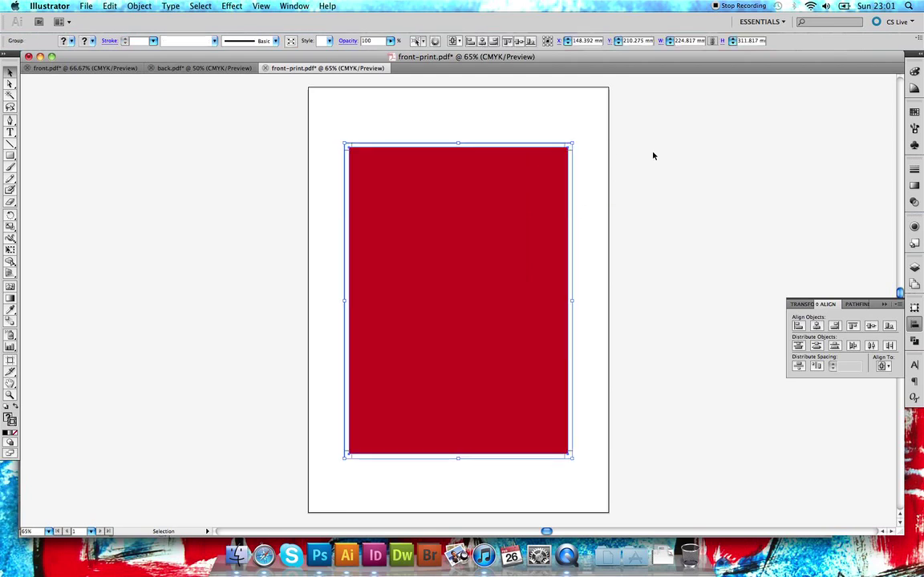
{"action": "left_click", "coordinate": [387, 175], "text": "shift"}
{"action": "left_click", "coordinate": [348, 209]}
{"action": "left_click", "coordinate": [629, 250]}
{"action": "left_click", "coordinate": [413, 221]}
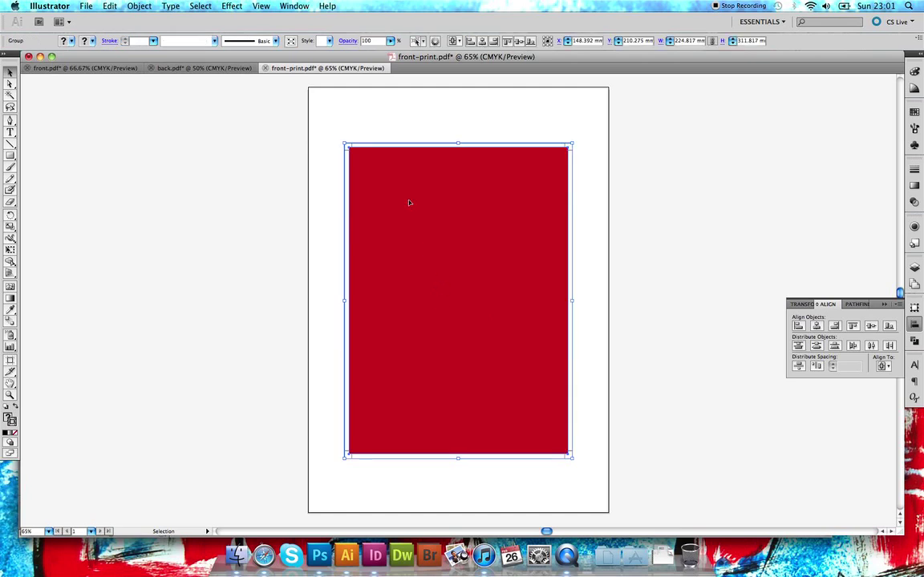
- Centre the red group horizontally and vertically on the page at X 148.5 mm, Y 210 mm
{"action": "left_click", "coordinate": [816, 326]}
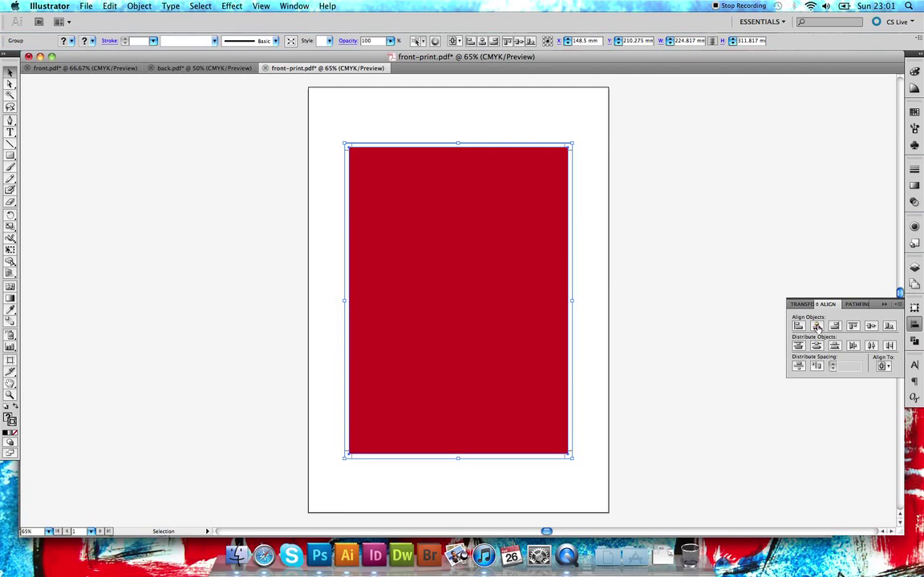
{"action": "left_click", "coordinate": [871, 326]}
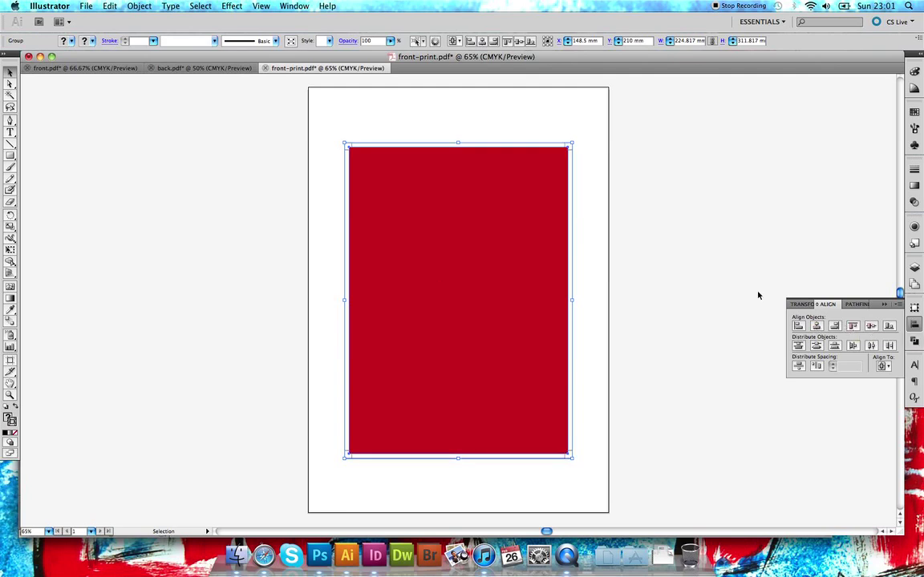
{"action": "left_click", "coordinate": [686, 281]}
{"action": "left_click", "coordinate": [528, 237]}
{"action": "left_click", "coordinate": [914, 267]}
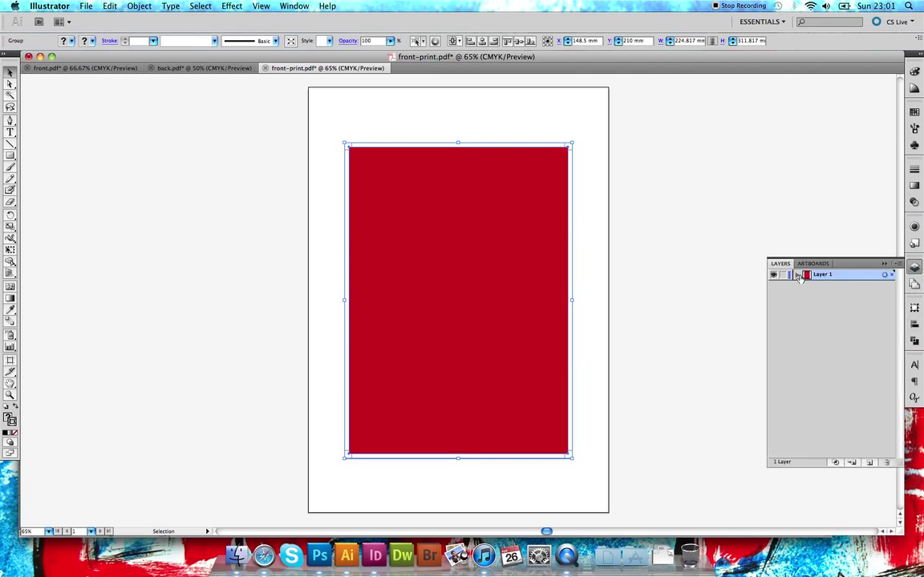
{"action": "left_click", "coordinate": [702, 262]}
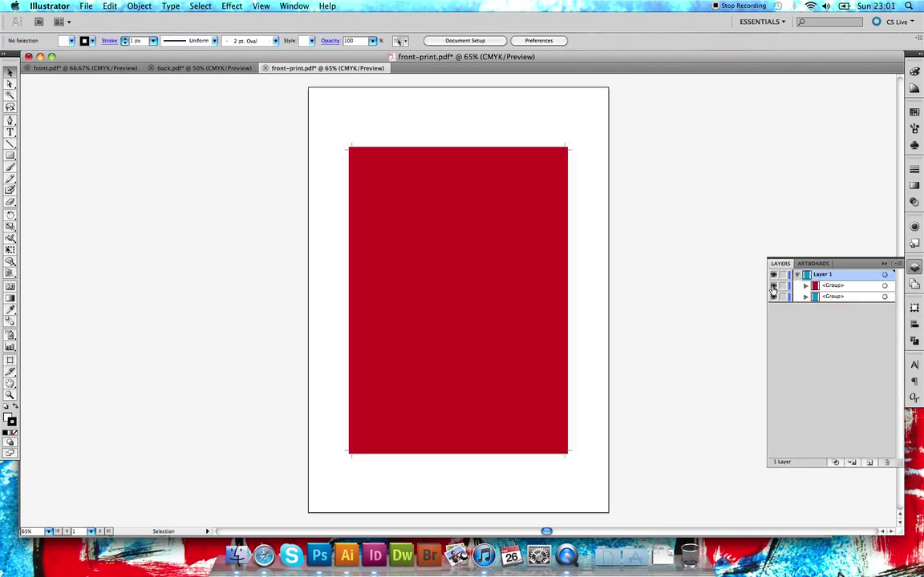
{"action": "left_click", "coordinate": [773, 286]}
{"action": "left_click", "coordinate": [773, 286]}
{"action": "left_click", "coordinate": [773, 286]}
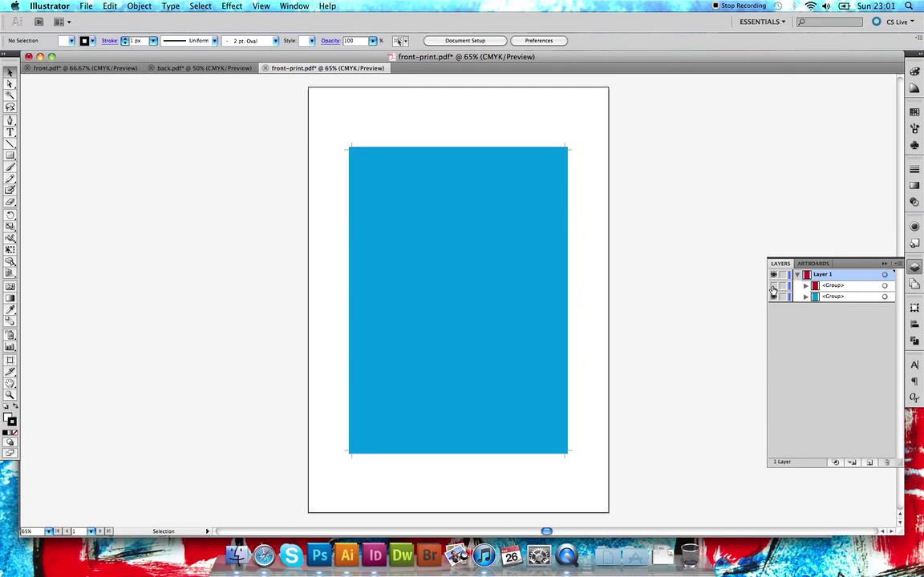
{"action": "left_click", "coordinate": [773, 286]}
{"action": "left_click", "coordinate": [773, 286]}
{"action": "left_click", "coordinate": [773, 286]}
{"action": "left_click", "coordinate": [773, 286]}
{"action": "left_click", "coordinate": [773, 286]}
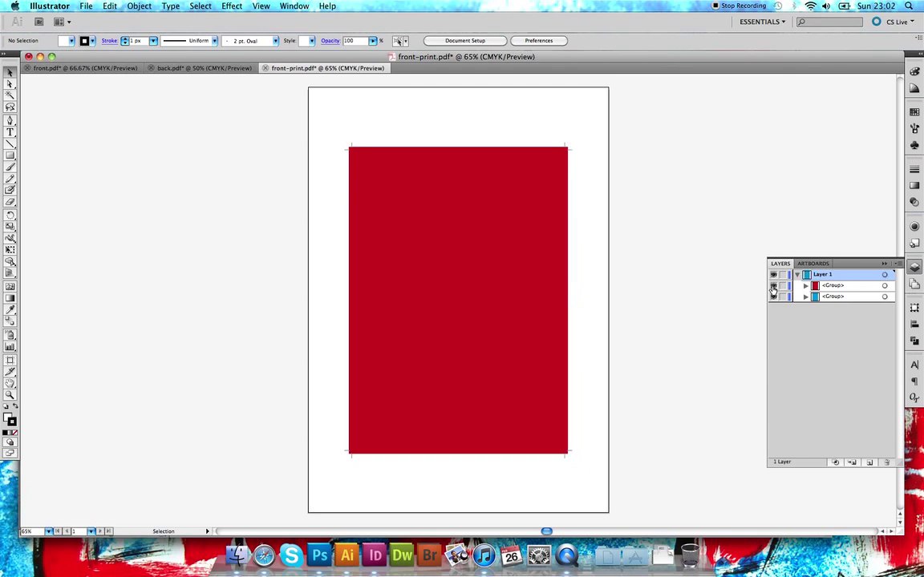
{"action": "left_click", "coordinate": [773, 287]}
{"action": "left_click", "coordinate": [773, 290]}
{"action": "left_click", "coordinate": [773, 290]}
{"action": "left_click", "coordinate": [772, 291]}
{"action": "left_click", "coordinate": [772, 290]}
{"action": "left_click", "coordinate": [772, 290]}
{"action": "left_click", "coordinate": [772, 291]}
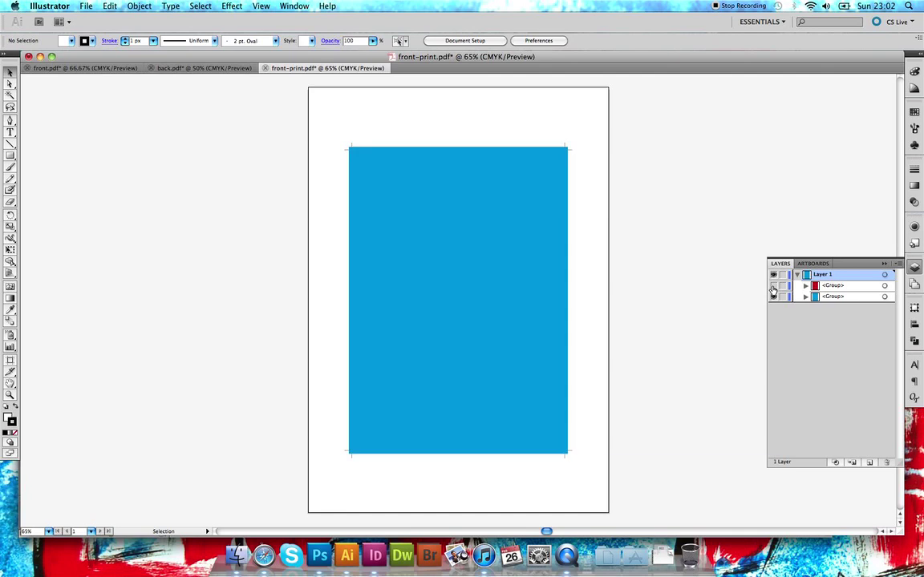
{"action": "left_click", "coordinate": [772, 290]}
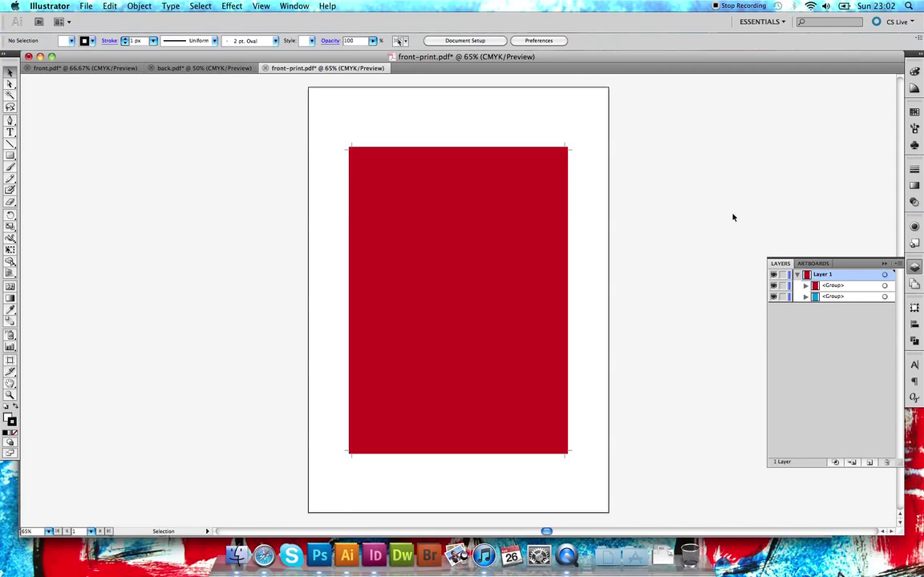
{"action": "left_click", "coordinate": [773, 287]}
{"action": "left_click", "coordinate": [774, 287]}
- Save the sheet under a new name, changing front-print to back-print.pdf
{"action": "left_click", "coordinate": [86, 7]}
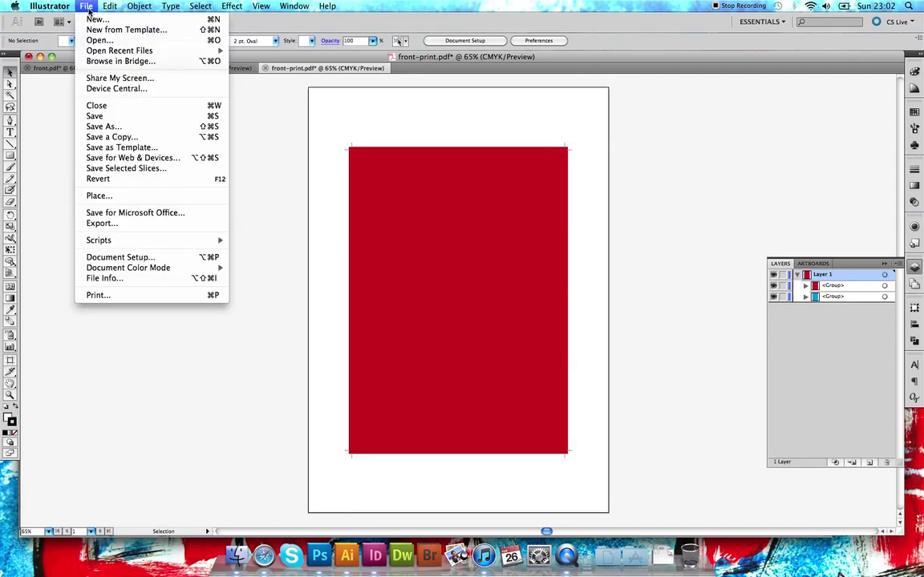
{"action": "left_click", "coordinate": [101, 128]}
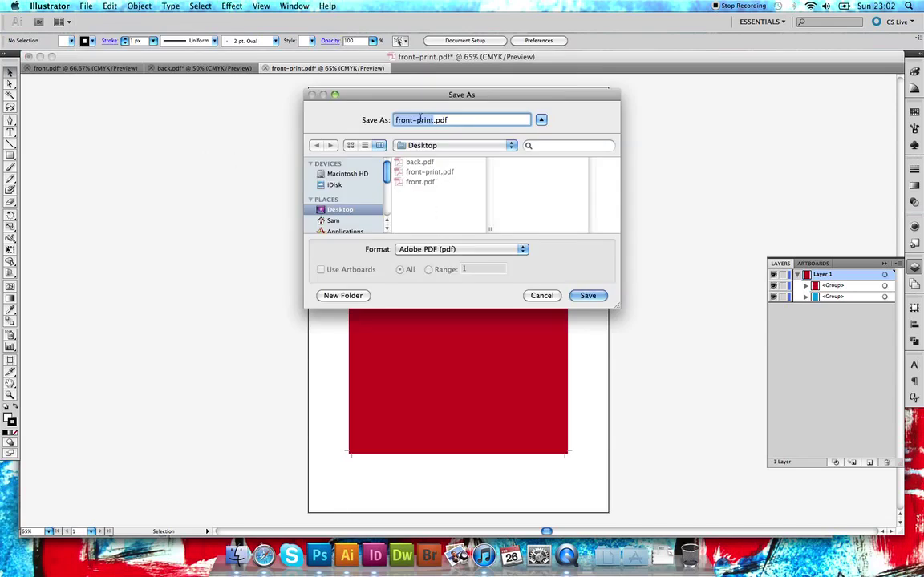
{"action": "key", "text": "shift+Left"}
{"action": "key", "text": "shift+Left"}
{"action": "key", "text": "shift+Left"}
{"action": "key", "text": "shift+Left"}
{"action": "key", "text": "shift+Left"}
{"action": "key", "text": "shift+Left"}
{"action": "type", "text": "back"}
{"action": "left_click", "coordinate": [589, 296]}
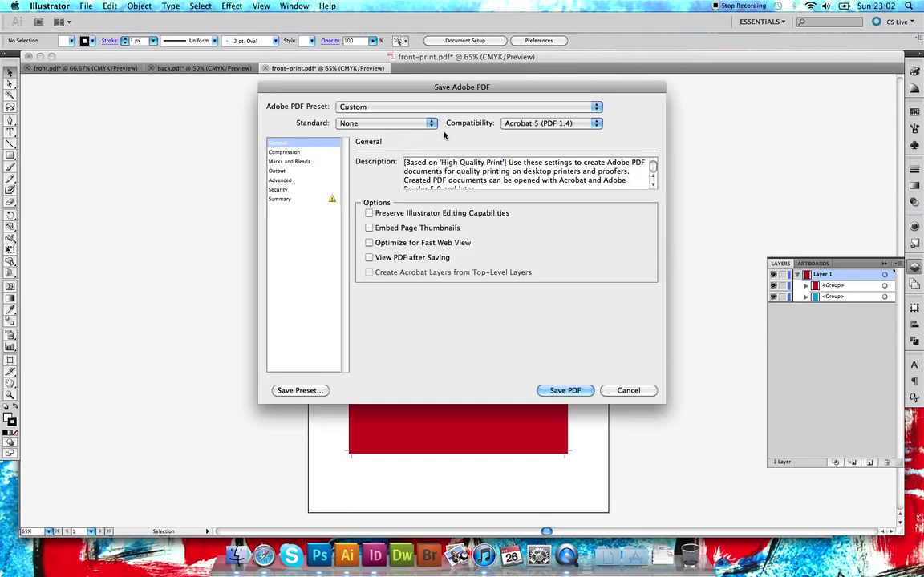
- Save the PDF with High Quality Print, no editing capabilities or fast web view, accepting the warning
{"action": "left_click", "coordinate": [424, 107]}
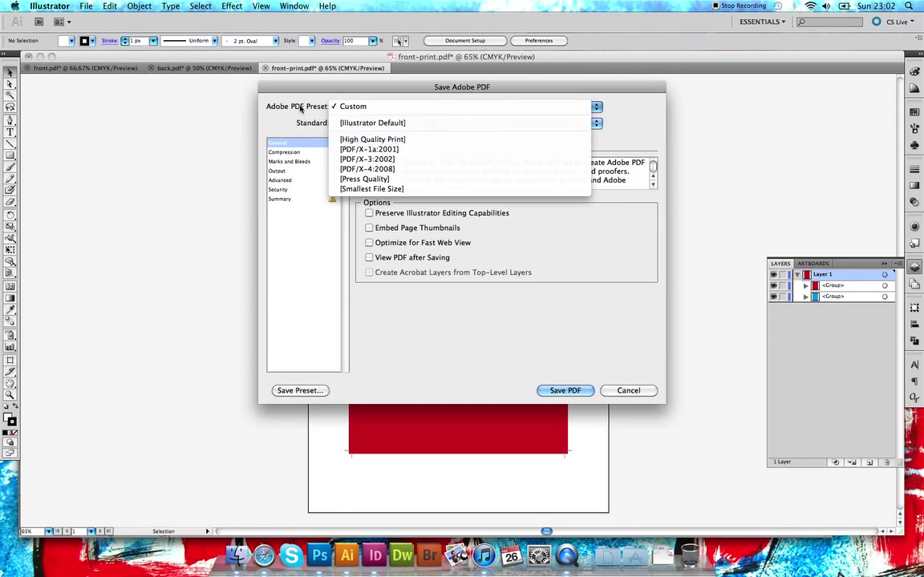
{"action": "left_click", "coordinate": [374, 139]}
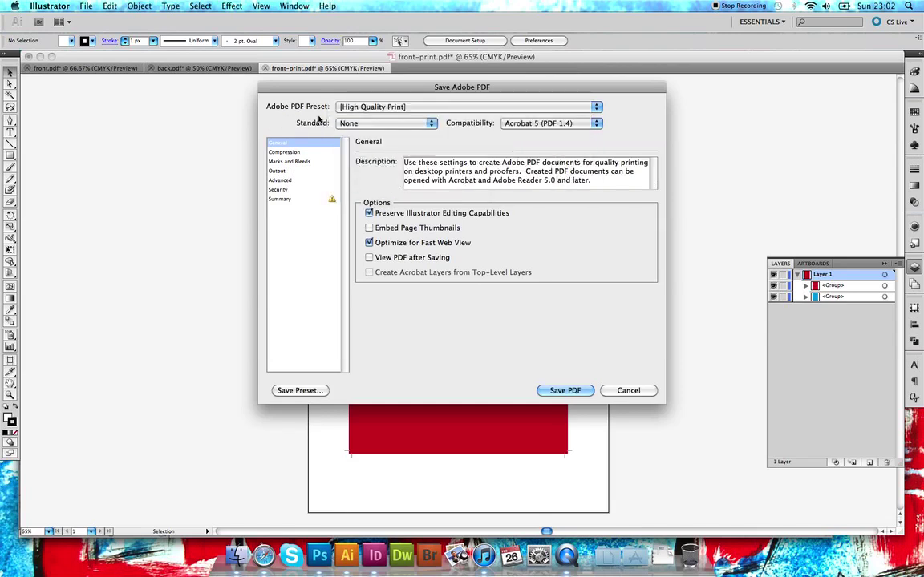
{"action": "left_click", "coordinate": [369, 213]}
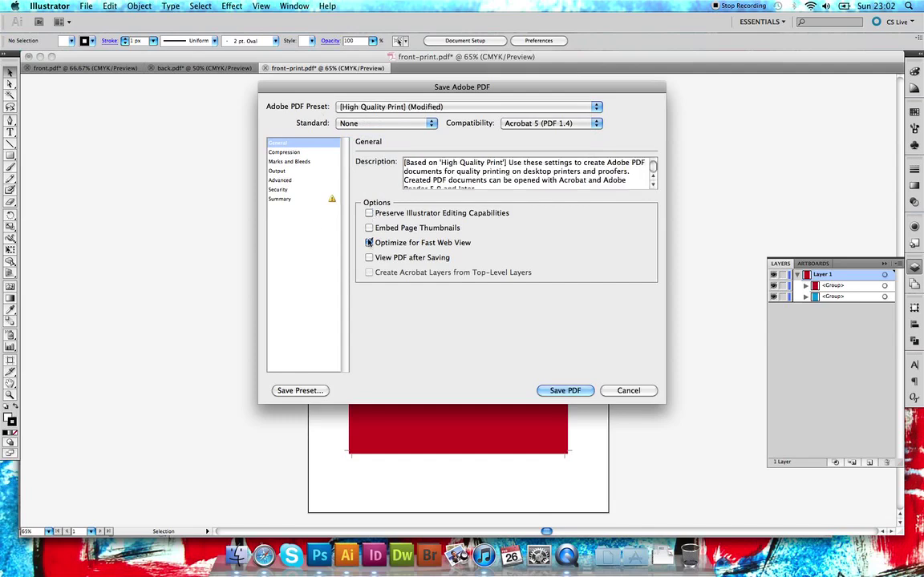
{"action": "left_click", "coordinate": [369, 242]}
{"action": "left_click", "coordinate": [292, 161]}
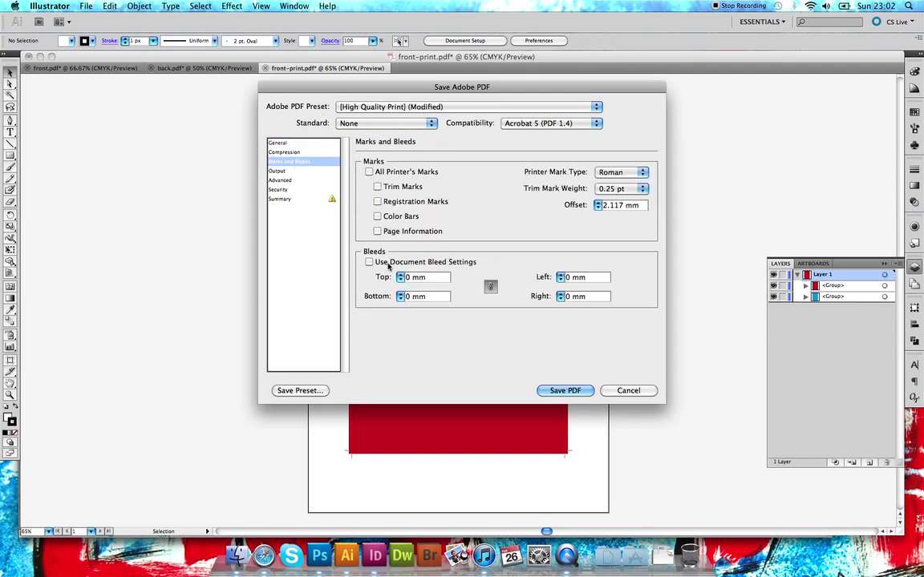
{"action": "left_click", "coordinate": [281, 143]}
{"action": "left_click", "coordinate": [564, 389]}
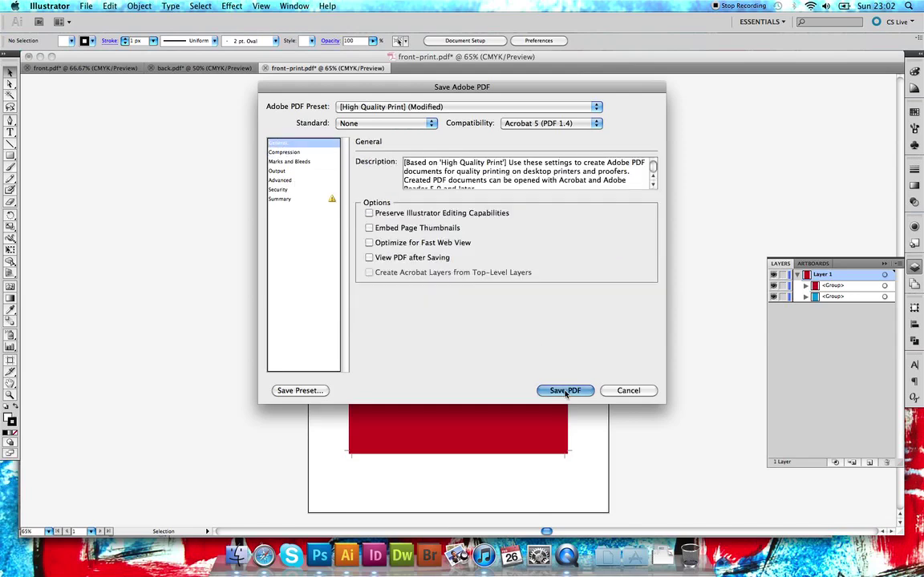
{"action": "left_click", "coordinate": [558, 193]}
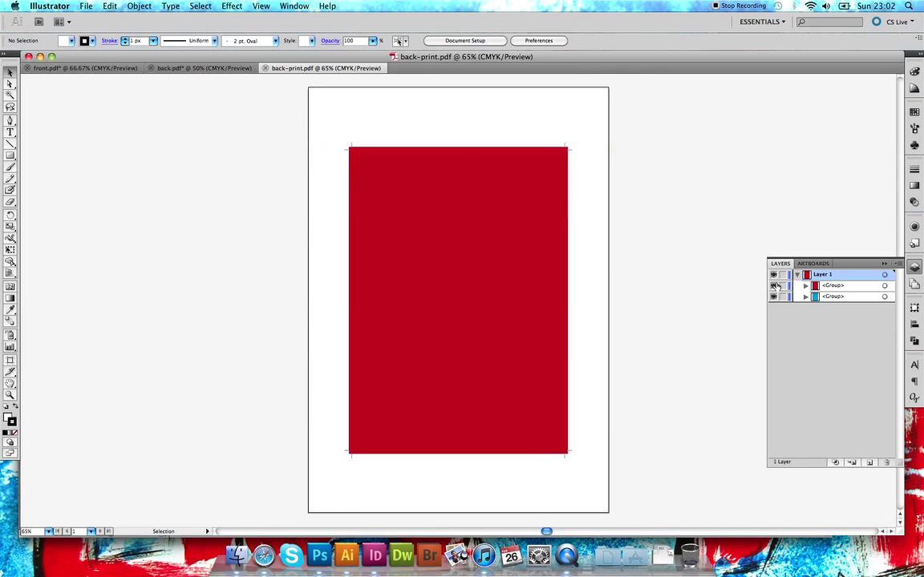
- Undo and redo to compare the red and cyan pages, then cancel a first Save As
{"action": "key", "text": "super+z"}
{"action": "key", "text": "super+shift+z"}
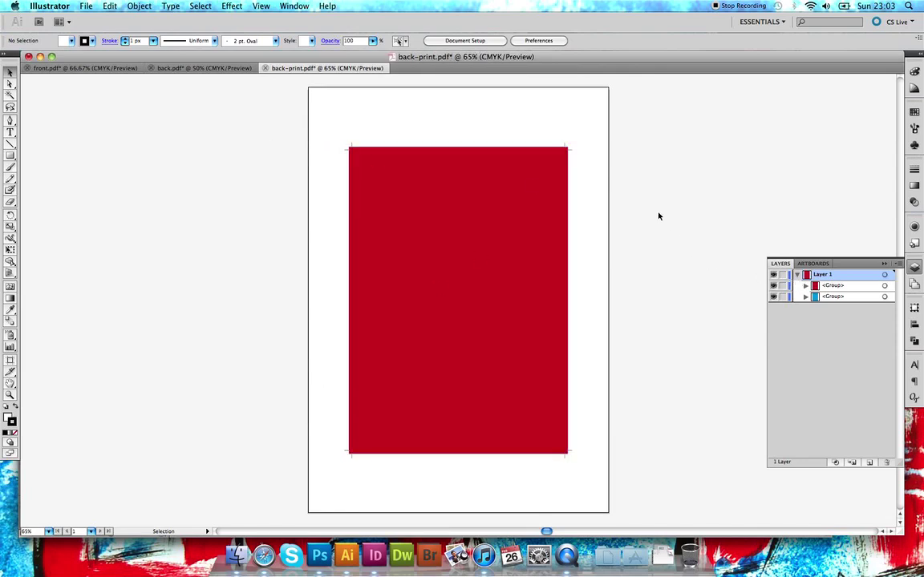
{"action": "key", "text": "super+shift+s"}
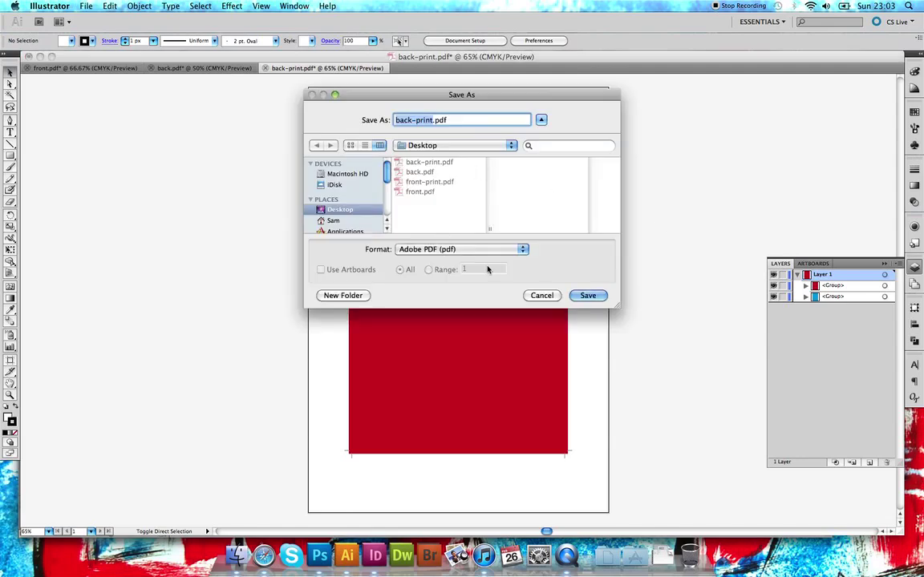
{"action": "left_click", "coordinate": [541, 295]}
- Save the sheet in Adobe Illustrator (ai) format as front-back-imposition.ai, accepting the Illustrator options
{"action": "left_click", "coordinate": [83, 7]}
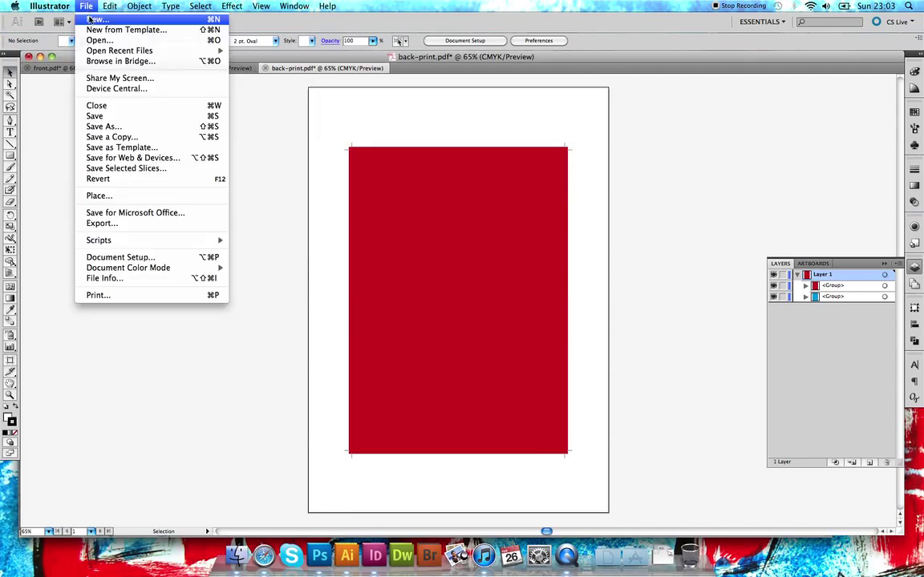
{"action": "left_click", "coordinate": [103, 127]}
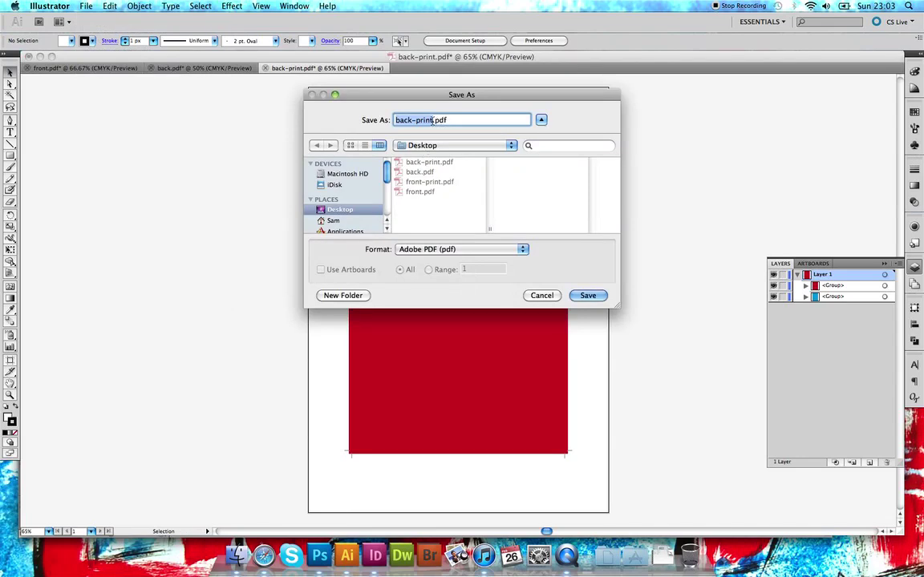
{"action": "left_click", "coordinate": [442, 120]}
{"action": "left_click", "coordinate": [459, 249]}
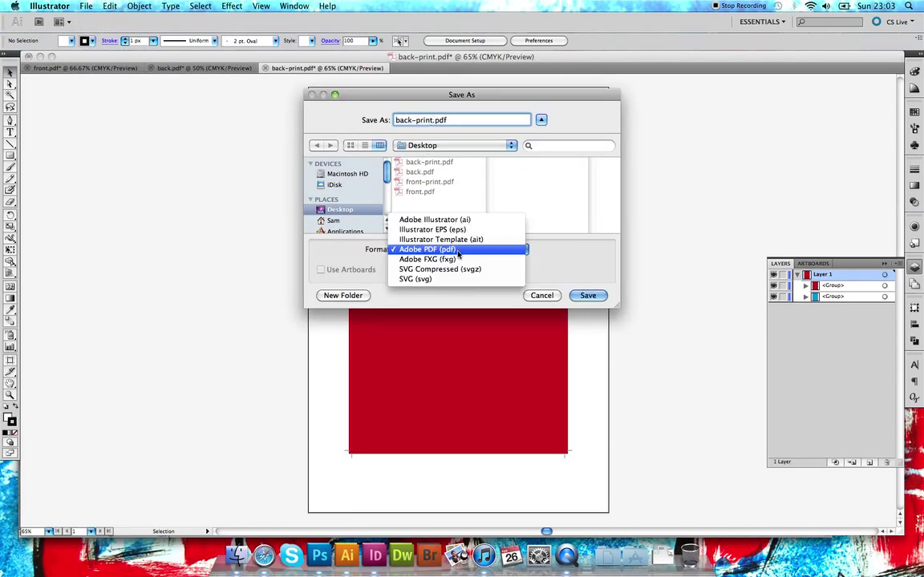
{"action": "left_click", "coordinate": [459, 221]}
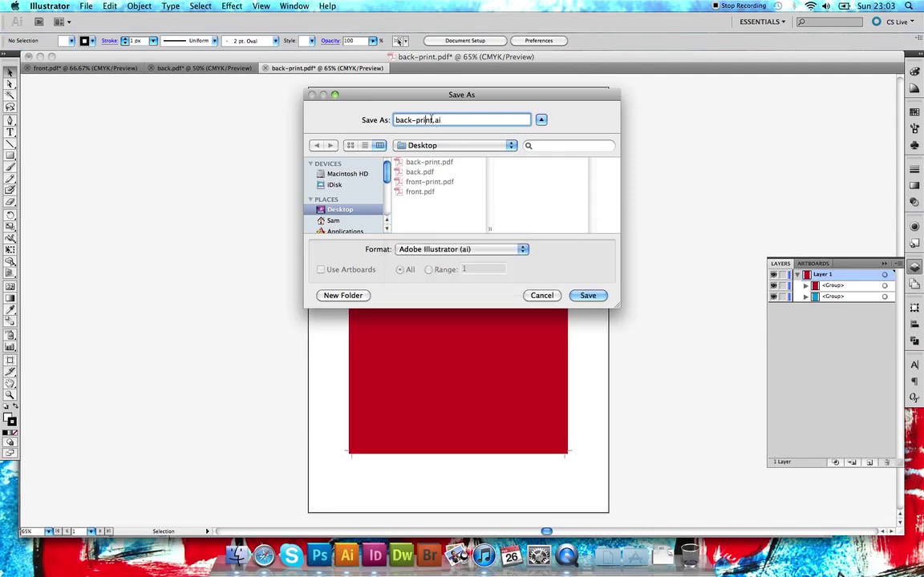
{"action": "left_click_drag", "start_coordinate": [433, 119], "coordinate": [511, 97]}
{"action": "type", "text": "front-back-impositio"}
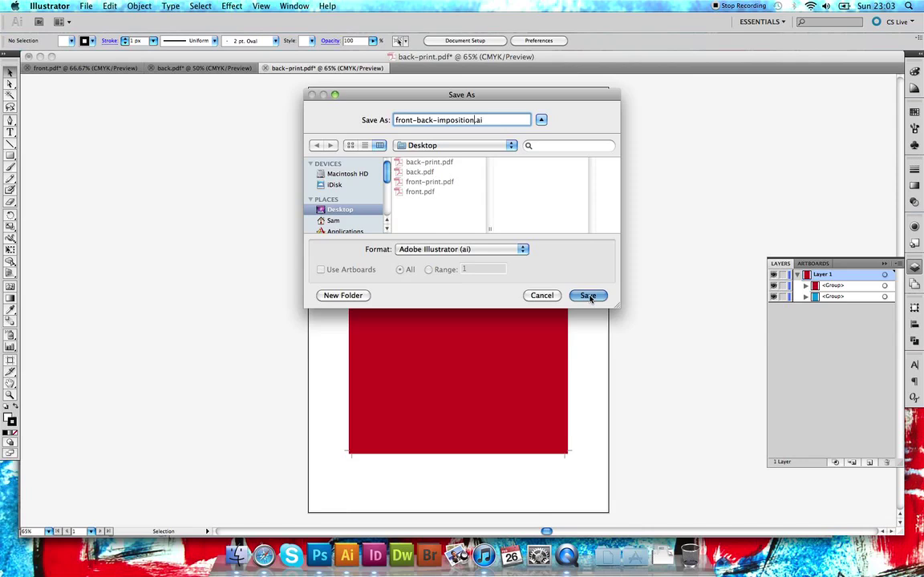
{"action": "left_click", "coordinate": [588, 295]}
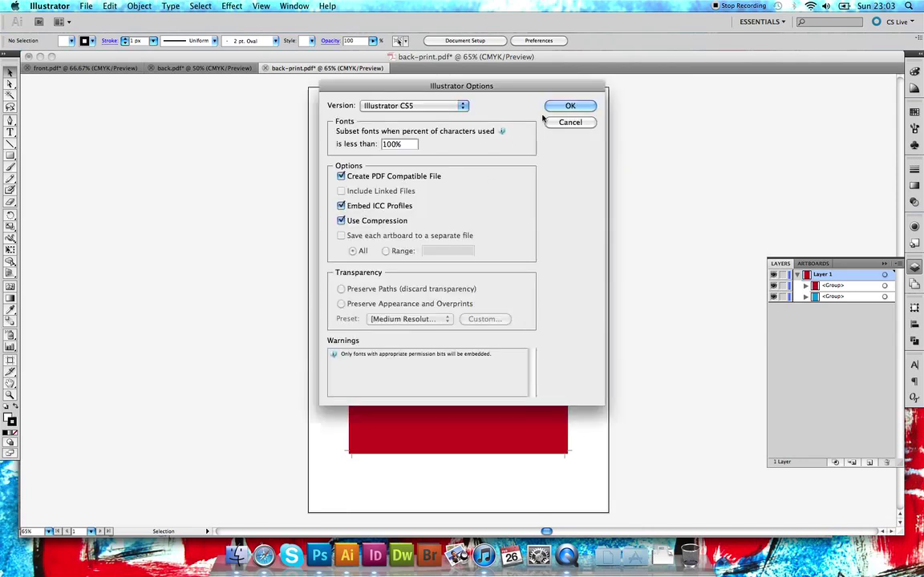
{"action": "left_click", "coordinate": [573, 107]}
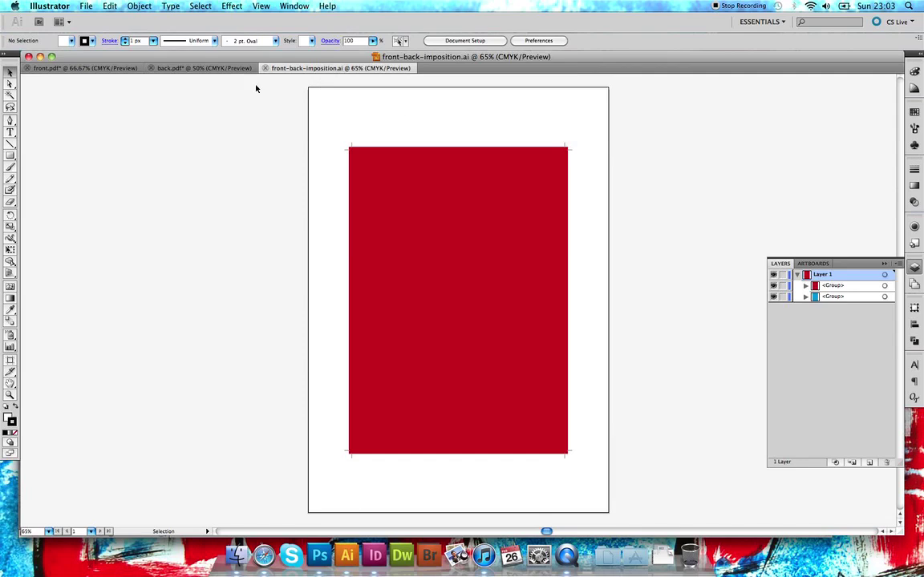
- Move front-print.pdf and back-print.pdf to the desktop's top middle, placed side by side
{"action": "left_click", "coordinate": [210, 69]}
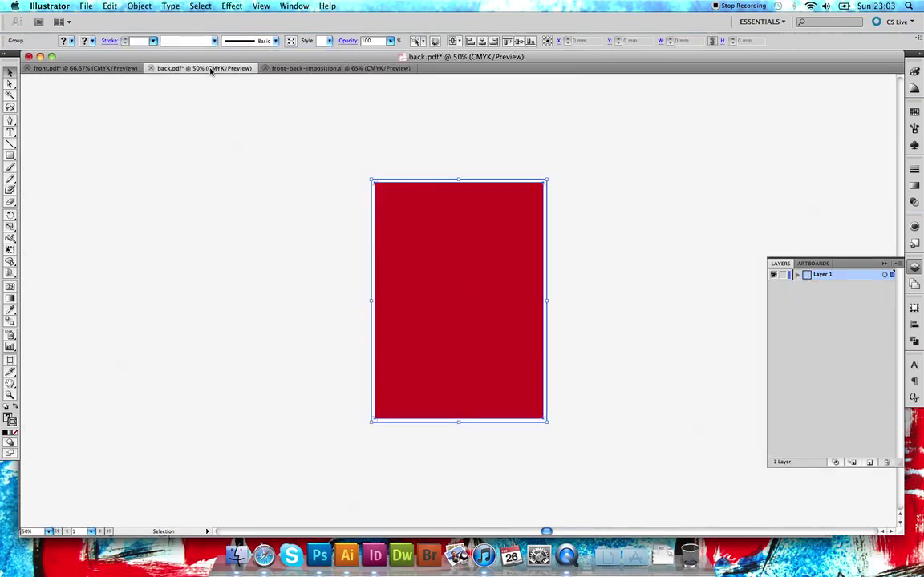
{"action": "left_click", "coordinate": [280, 69]}
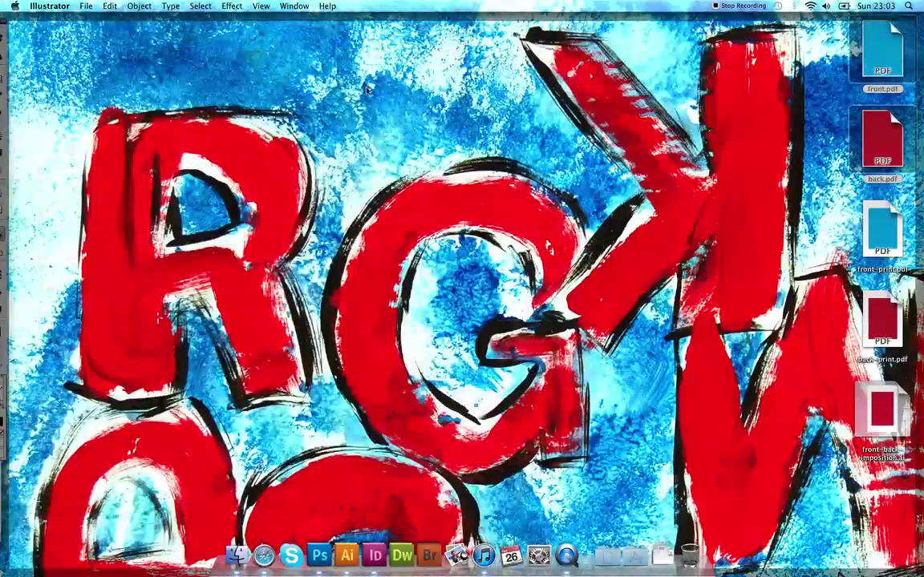
{"action": "left_click", "coordinate": [882, 233]}
{"action": "left_click", "coordinate": [858, 338], "text": "super"}
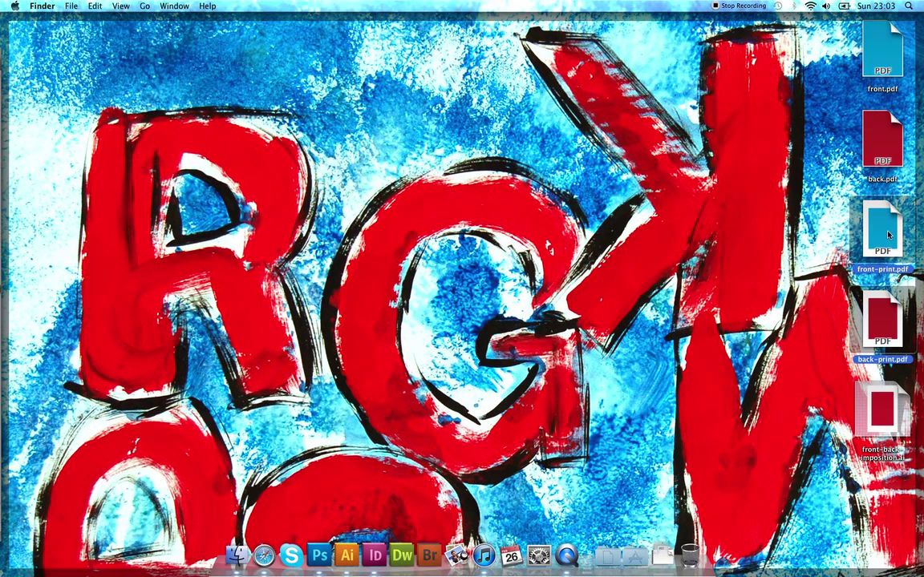
{"action": "left_click_drag", "start_coordinate": [858, 338], "coordinate": [601, 164]}
{"action": "left_click", "coordinate": [543, 207]}
{"action": "left_click_drag", "start_coordinate": [543, 207], "coordinate": [622, 131]}
{"action": "left_click", "coordinate": [571, 120]}
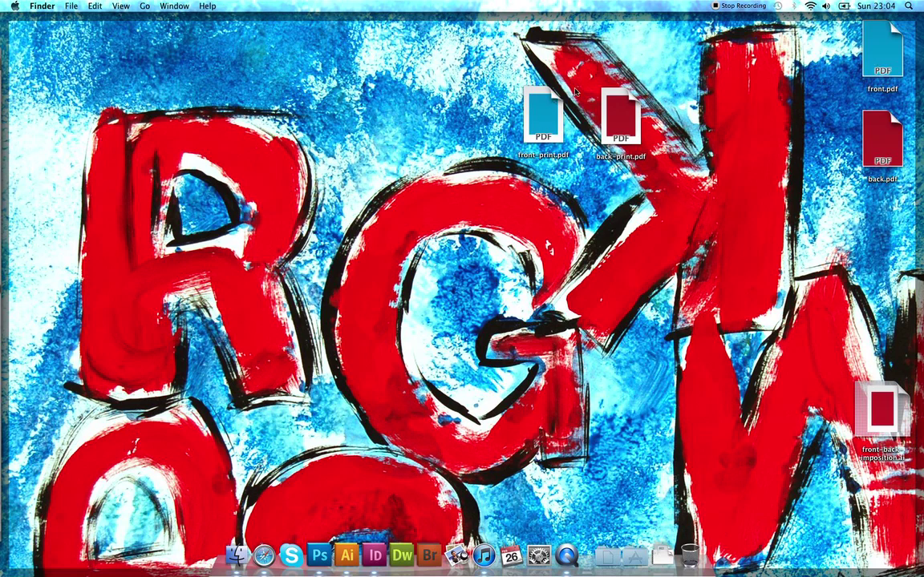
- Open front-print.pdf in Adobe Reader, scroll down the cyan page and crop marks, then close it
{"action": "double_click", "coordinate": [538, 111]}
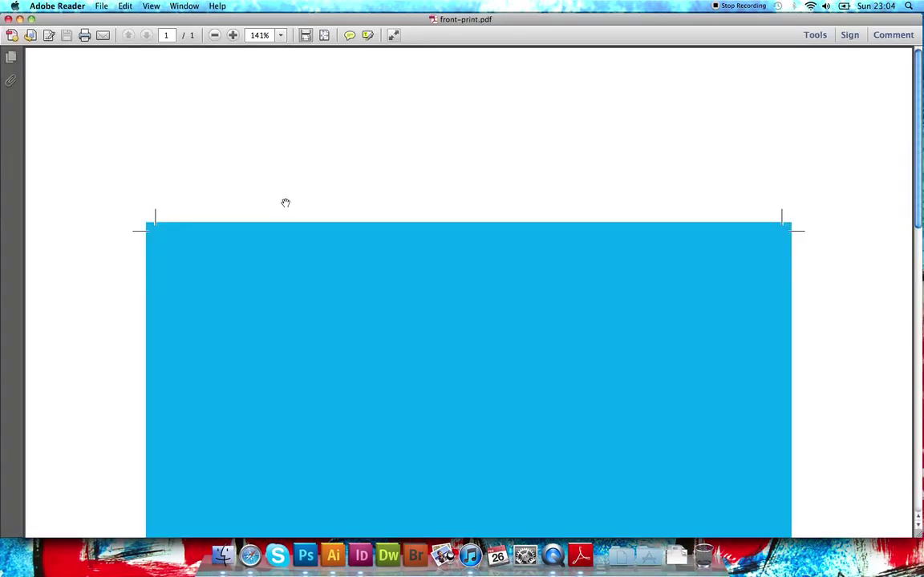
{"action": "left_click_drag", "start_coordinate": [285, 202], "coordinate": [312, 84]}
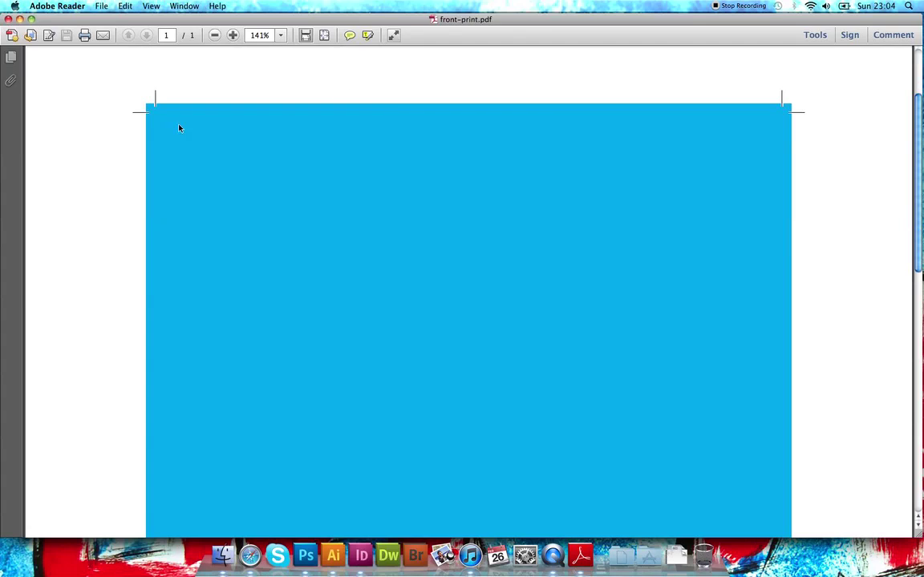
{"action": "scroll", "coordinate": [783, 141], "scroll_direction": "down", "scroll_amount": 10}
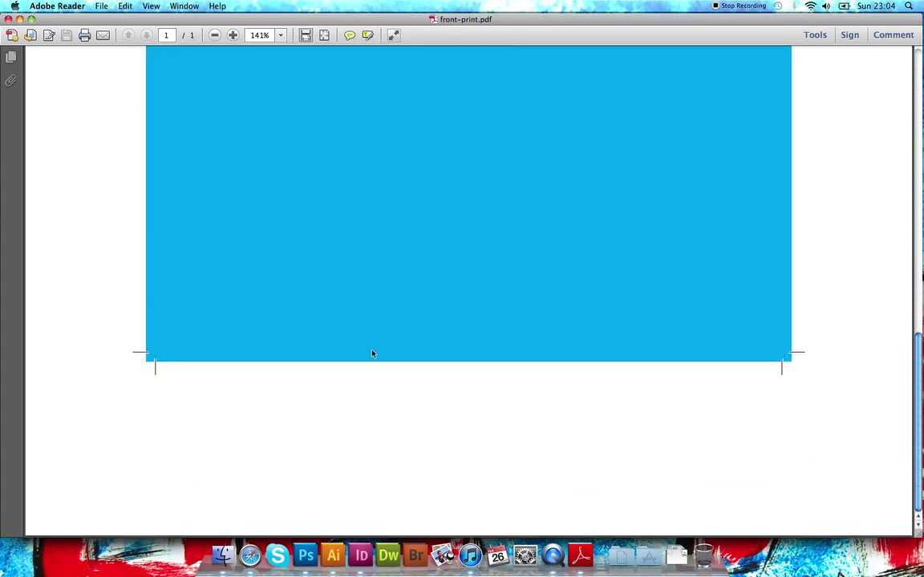
{"action": "key", "text": "super+w"}
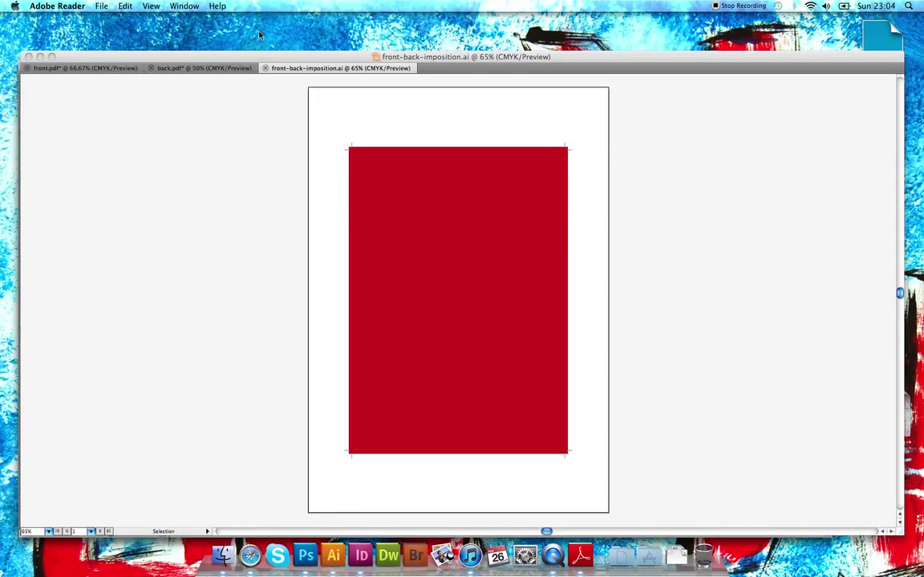
{"action": "left_click", "coordinate": [212, 83]}
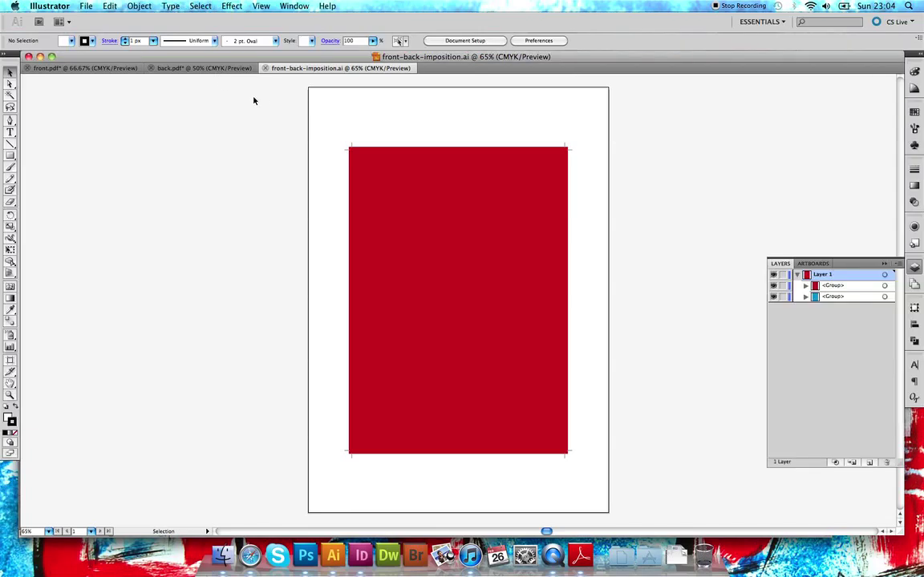